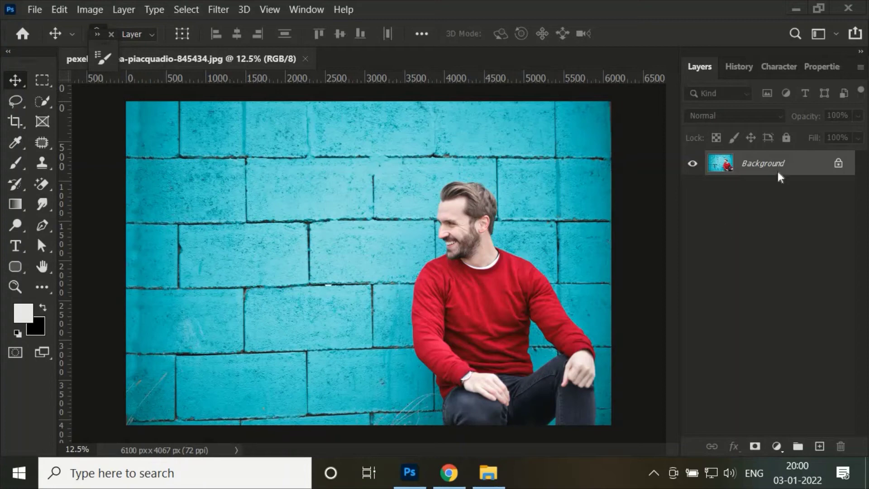
Duplicate the Background photo as Layer 1 and zoom in toward the sweater.
{"action": "key", "text": "ctrl+j"}
{"action": "key", "text": "ctrl+plus"}
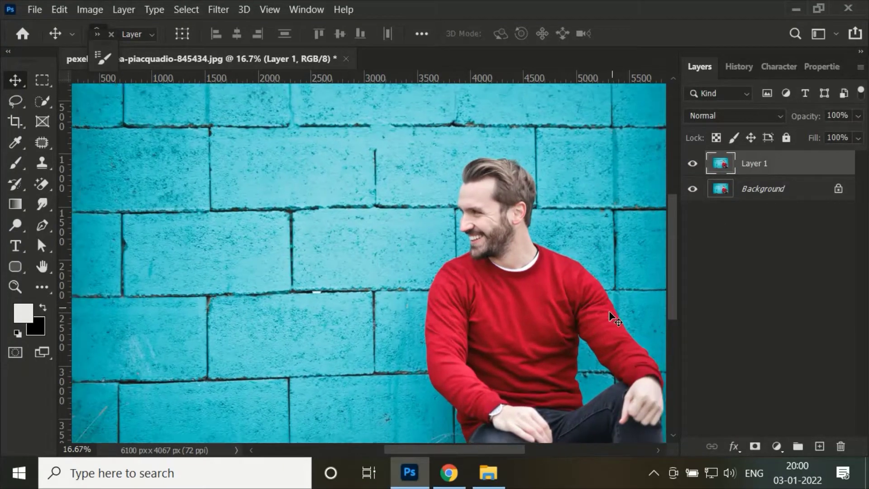
{"action": "key", "text": "ctrl+minus"}
{"action": "key", "text": "ctrl+plus"}
{"action": "key", "text": "ctrl+plus"}
{"action": "key", "text": "ctrl+plus"}
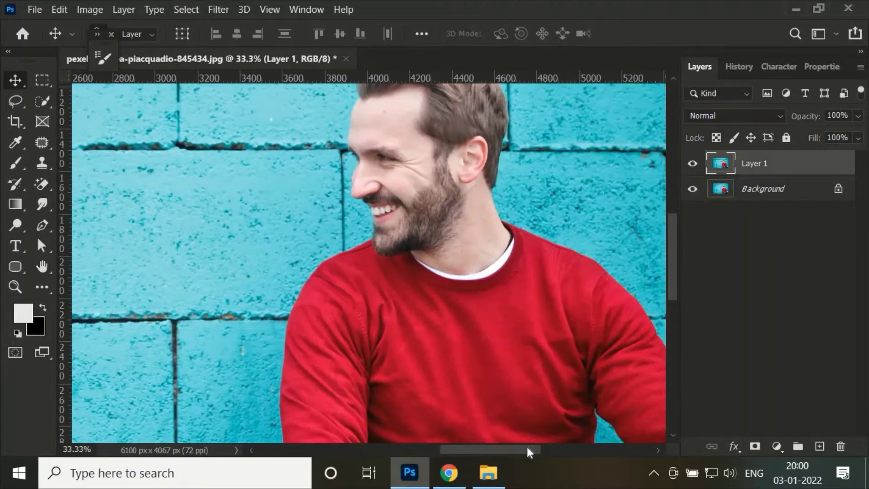
{"action": "scroll", "coordinate": [507, 337], "scroll_direction": "down", "scroll_amount": 3}
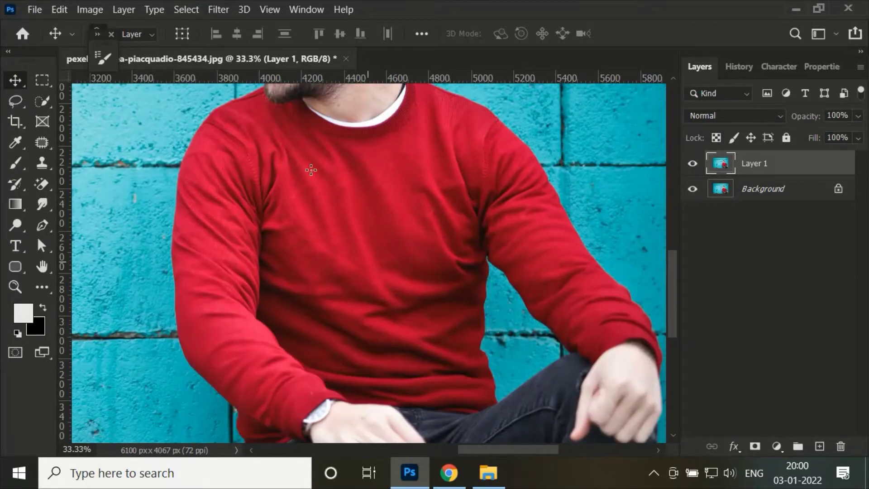
Quick-select the sweater's torso and whole left sleeve with an enlarged brush.
{"action": "key", "text": "w"}
{"action": "left_click_drag", "start_coordinate": [311, 169], "coordinate": [284, 181]}
{"action": "left_click_drag", "start_coordinate": [217, 235], "coordinate": [223, 232]}
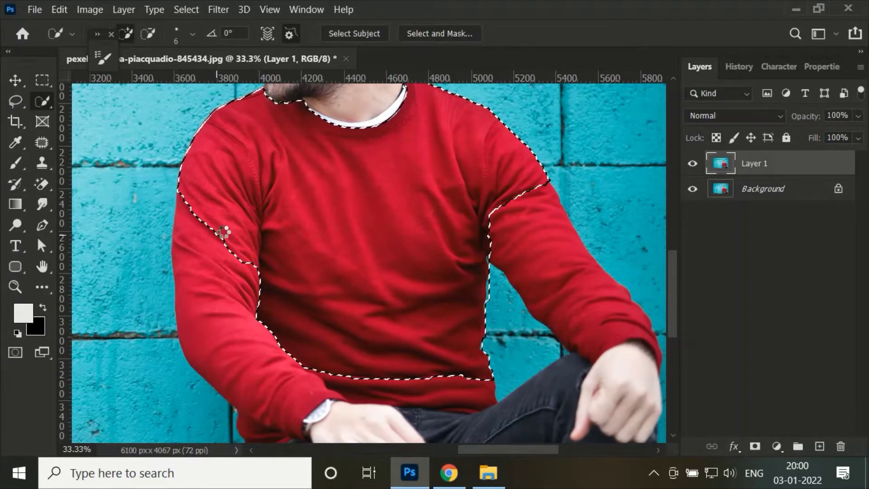
{"action": "key", "text": "bracketright"}
{"action": "key", "text": "bracketright"}
{"action": "key", "text": "bracketright"}
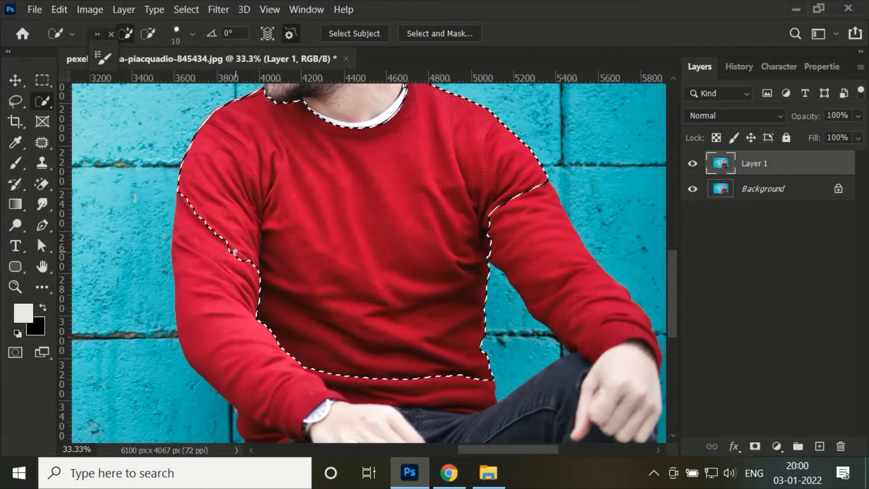
{"action": "key", "text": "bracketright"}
{"action": "mouse_move", "coordinate": [228, 250]}
{"action": "left_mouse_down"}
{"action": "mouse_move", "coordinate": [231, 299]}
{"action": "mouse_move", "coordinate": [304, 368]}
{"action": "left_mouse_up"}
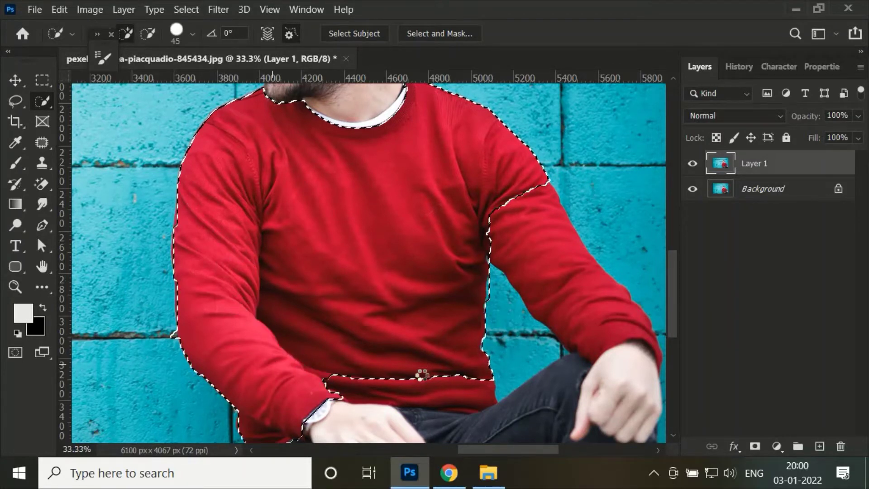
Add the sweater hem and right sleeve to the selection.
{"action": "left_click_drag", "start_coordinate": [422, 376], "coordinate": [382, 375]}
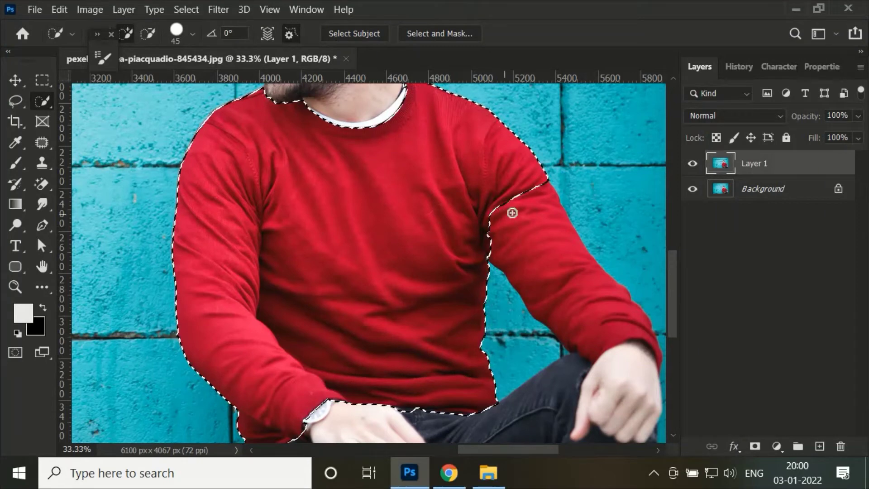
{"action": "left_click_drag", "start_coordinate": [512, 213], "coordinate": [549, 252]}
{"action": "scroll", "coordinate": [390, 177], "scroll_direction": "up", "scroll_amount": 1}
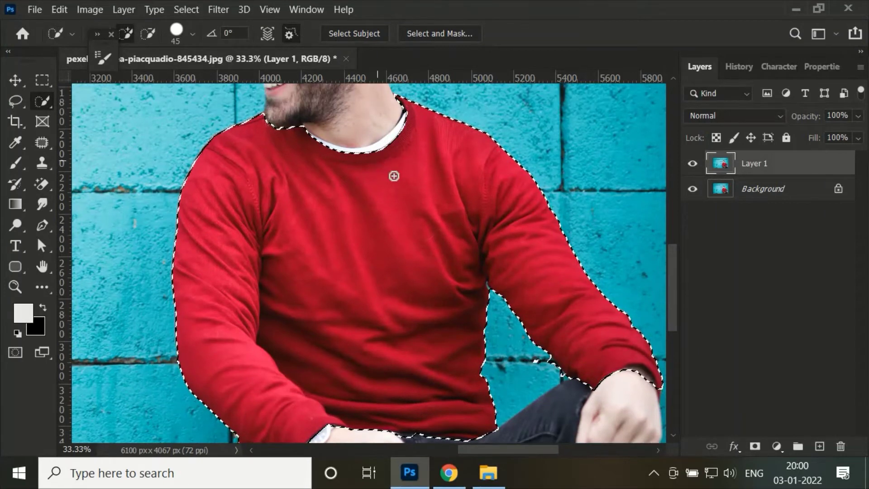
{"action": "scroll", "coordinate": [394, 176], "scroll_direction": "down", "scroll_amount": 3}
{"action": "scroll", "coordinate": [346, 301], "scroll_direction": "up", "scroll_amount": 2}
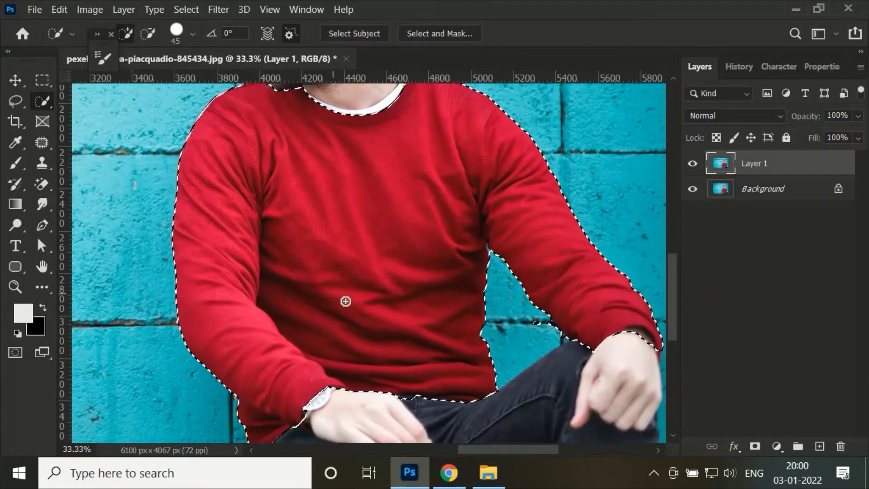
{"action": "scroll", "coordinate": [345, 301], "scroll_direction": "down", "scroll_amount": 2}
{"action": "scroll", "coordinate": [357, 359], "scroll_direction": "up", "scroll_amount": 1}
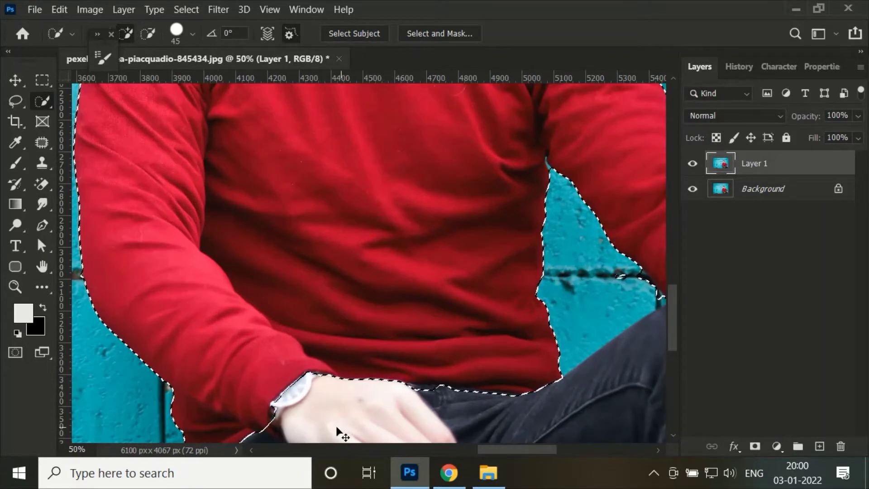
{"action": "scroll", "coordinate": [337, 430], "scroll_direction": "up", "scroll_amount": 1}
{"action": "scroll", "coordinate": [337, 430], "scroll_direction": "up", "scroll_amount": 1}
{"action": "scroll", "coordinate": [381, 370], "scroll_direction": "down", "scroll_amount": 1}
{"action": "scroll", "coordinate": [380, 370], "scroll_direction": "down", "scroll_amount": 1}
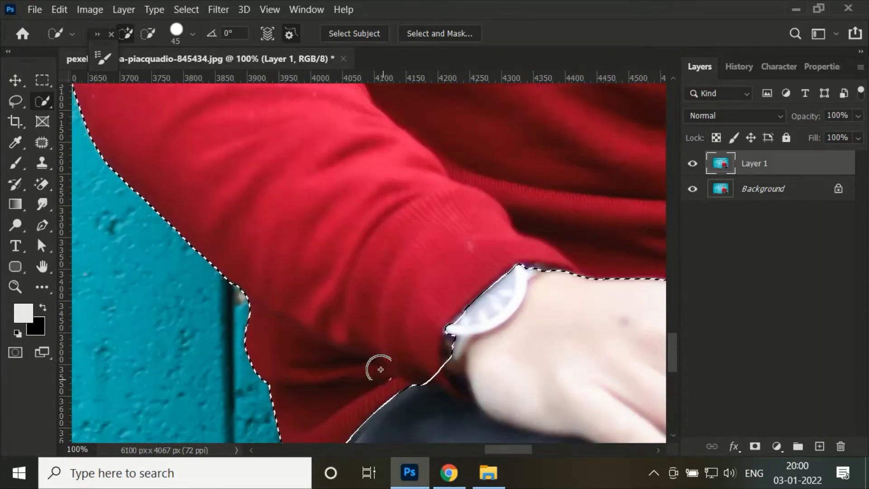
{"action": "scroll", "coordinate": [381, 369], "scroll_direction": "down", "scroll_amount": 2}
Trace freehand Patch outlines to fix the selection edge at the wrist gap.
{"action": "key", "text": "j"}
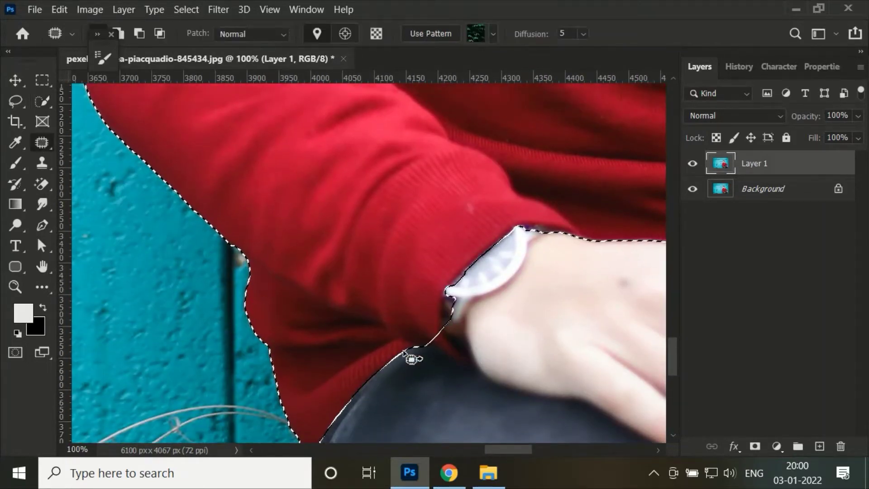
{"action": "left_click_drag", "start_coordinate": [442, 335], "coordinate": [444, 305]}
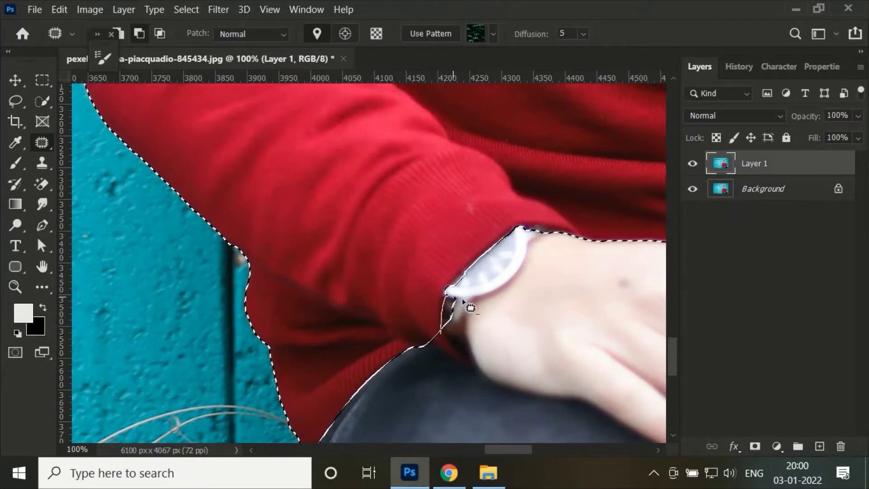
{"action": "left_click_drag", "start_coordinate": [462, 349], "coordinate": [455, 344]}
{"action": "left_click_drag", "start_coordinate": [446, 307], "coordinate": [457, 312]}
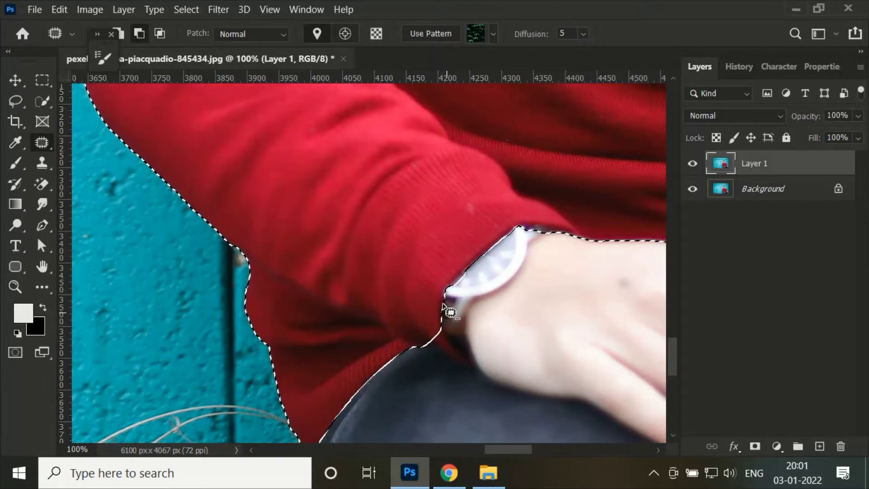
{"action": "mouse_move", "coordinate": [445, 307]}
{"action": "left_mouse_down"}
{"action": "mouse_move", "coordinate": [466, 274]}
{"action": "mouse_move", "coordinate": [538, 228]}
{"action": "left_mouse_up"}
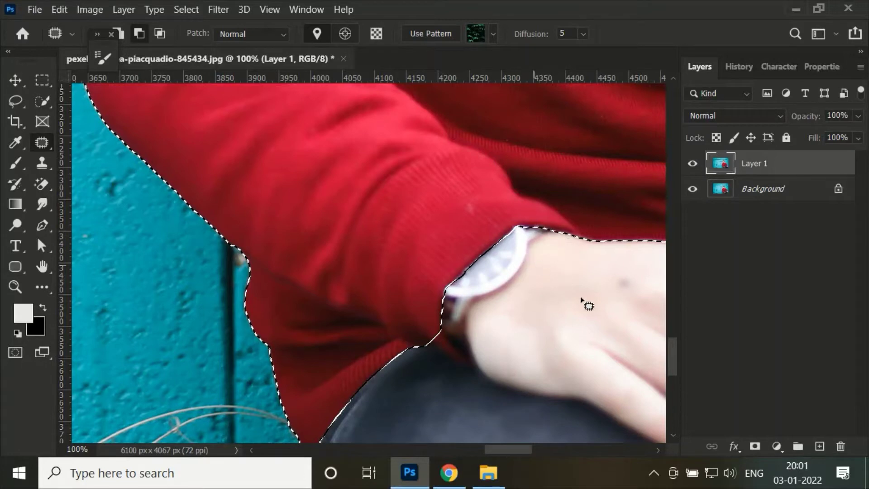
Refine the selection edge where the sweater meets the jeans.
{"action": "left_click_drag", "start_coordinate": [523, 445], "coordinate": [551, 444]}
{"action": "left_click_drag", "start_coordinate": [380, 250], "coordinate": [405, 256]}
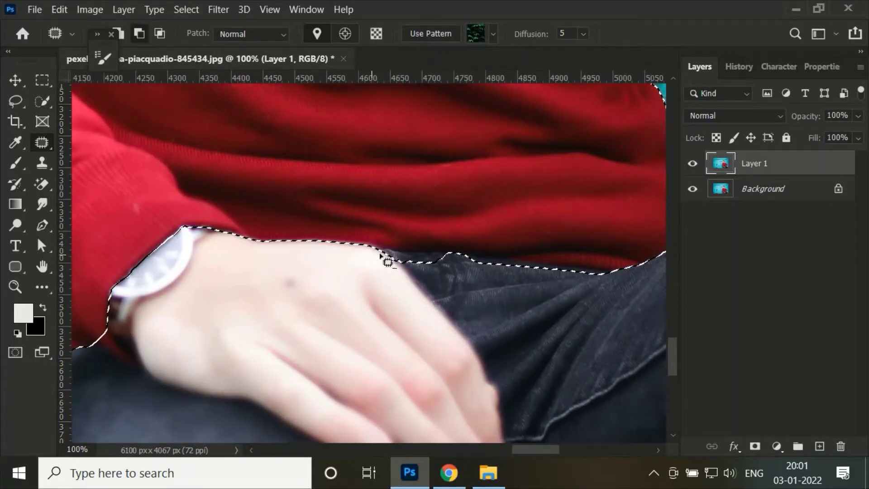
{"action": "left_click_drag", "start_coordinate": [457, 272], "coordinate": [422, 278]}
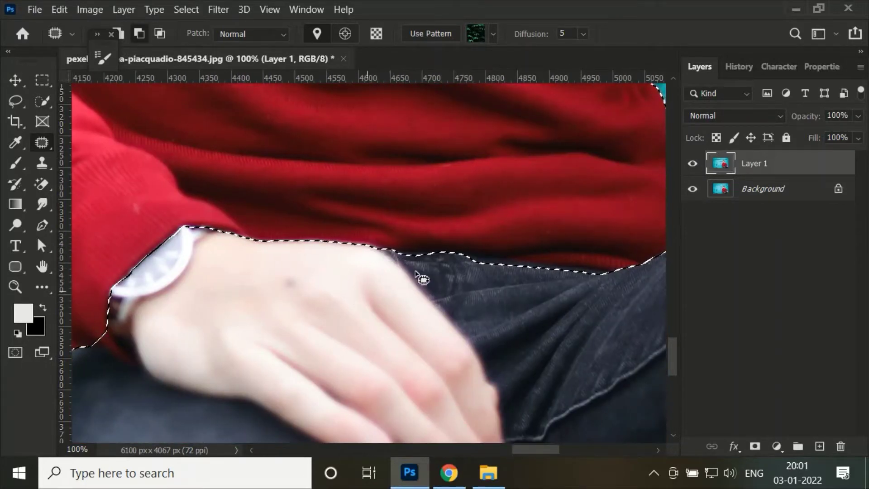
{"action": "scroll", "coordinate": [483, 314], "scroll_direction": "up", "scroll_amount": 1}
{"action": "scroll", "coordinate": [483, 312], "scroll_direction": "up", "scroll_amount": 2}
{"action": "left_click_drag", "start_coordinate": [545, 450], "coordinate": [557, 450]}
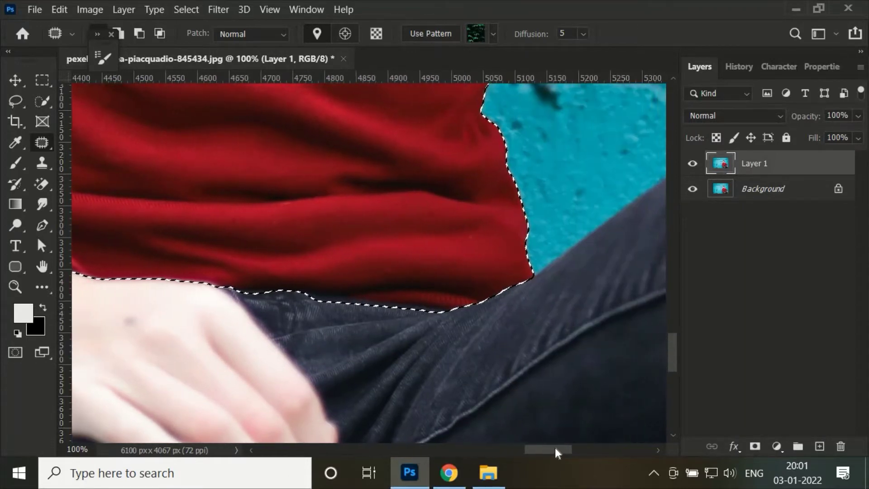
{"action": "scroll", "coordinate": [453, 332], "scroll_direction": "up", "scroll_amount": 4}
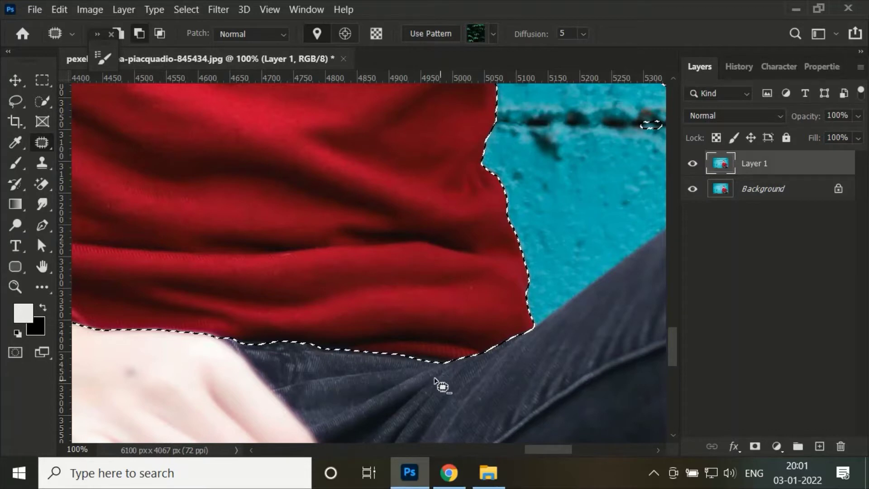
{"action": "left_click_drag", "start_coordinate": [344, 394], "coordinate": [451, 366]}
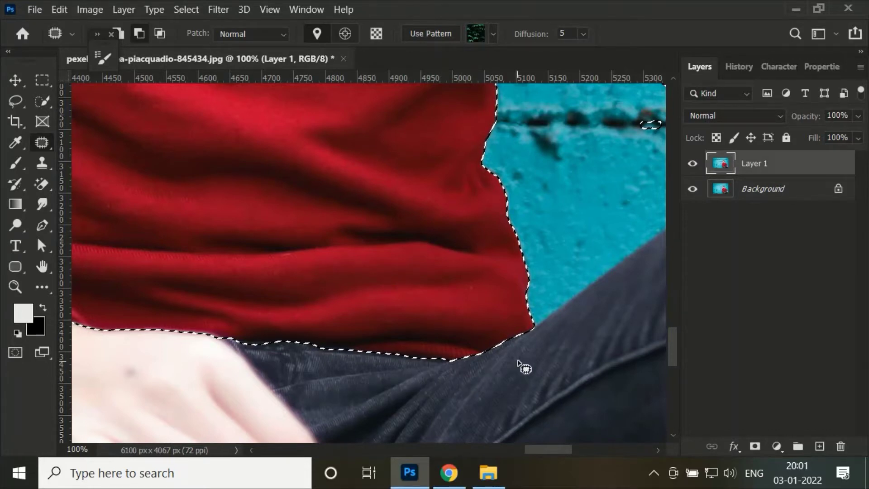
{"action": "scroll", "coordinate": [589, 295], "scroll_direction": "up", "scroll_amount": 3}
Zoom in on the sweater edge against the wall and extend the selection to its narrow tip.
{"action": "scroll", "coordinate": [534, 252], "scroll_direction": "up", "scroll_amount": 2}
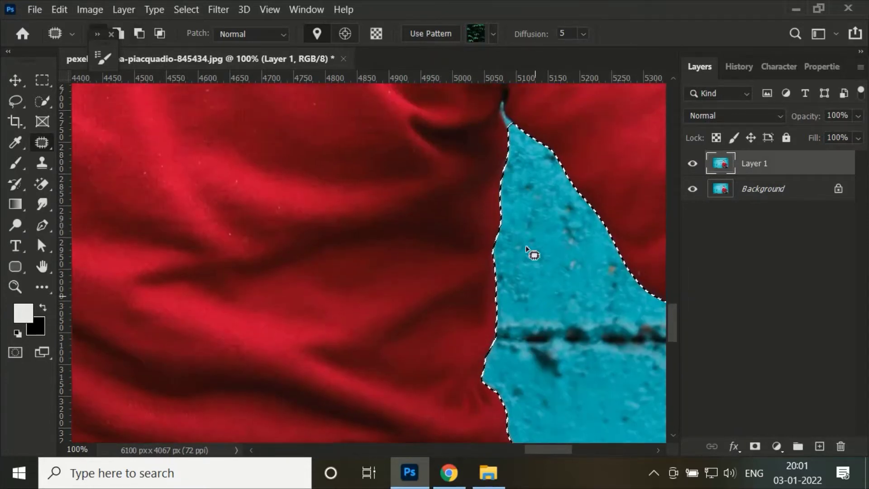
{"action": "scroll", "coordinate": [528, 210], "scroll_direction": "up", "scroll_amount": 1}
{"action": "key", "text": "ctrl+plus"}
{"action": "scroll", "coordinate": [569, 285], "scroll_direction": "right", "scroll_amount": 3}
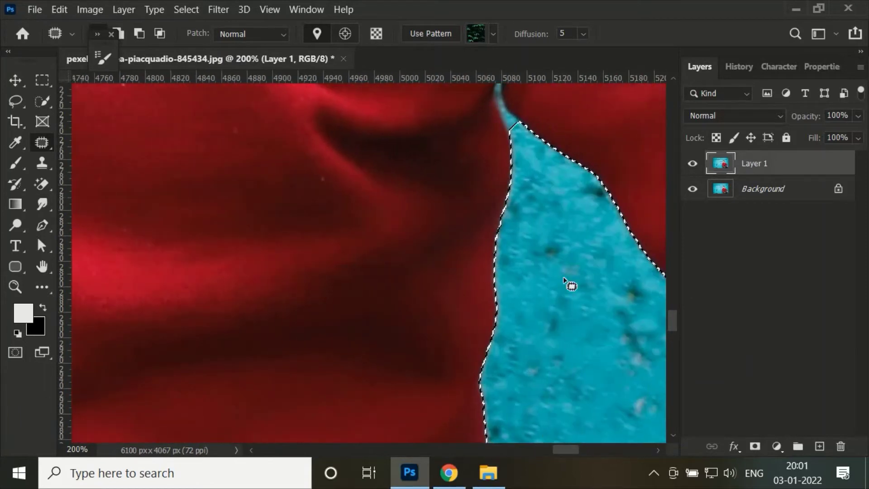
{"action": "scroll", "coordinate": [549, 266], "scroll_direction": "up", "scroll_amount": 3}
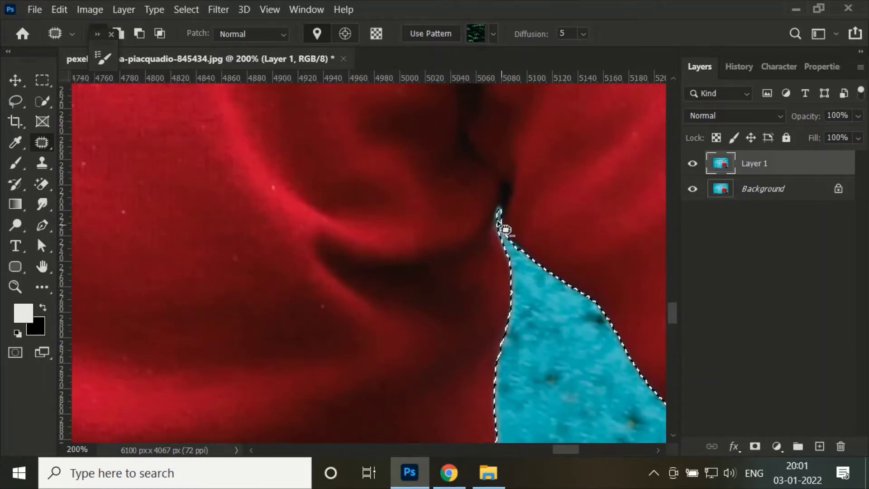
{"action": "mouse_move", "coordinate": [517, 273]}
{"action": "left_mouse_down"}
{"action": "mouse_move", "coordinate": [499, 211]}
{"action": "mouse_move", "coordinate": [516, 222]}
{"action": "left_mouse_up"}
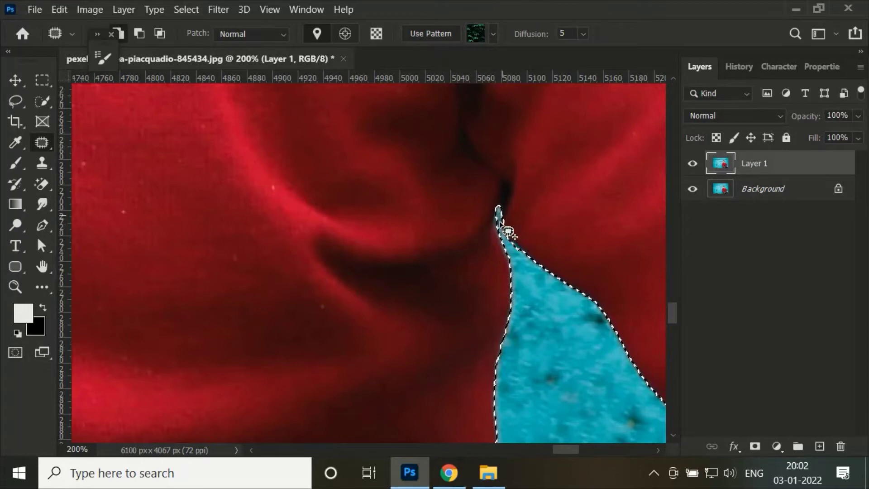
Add the lower arm edge beside the blue wall gap to the selection.
{"action": "scroll", "coordinate": [596, 384], "scroll_direction": "right", "scroll_amount": 5}
{"action": "scroll", "coordinate": [599, 382], "scroll_direction": "down", "scroll_amount": 3}
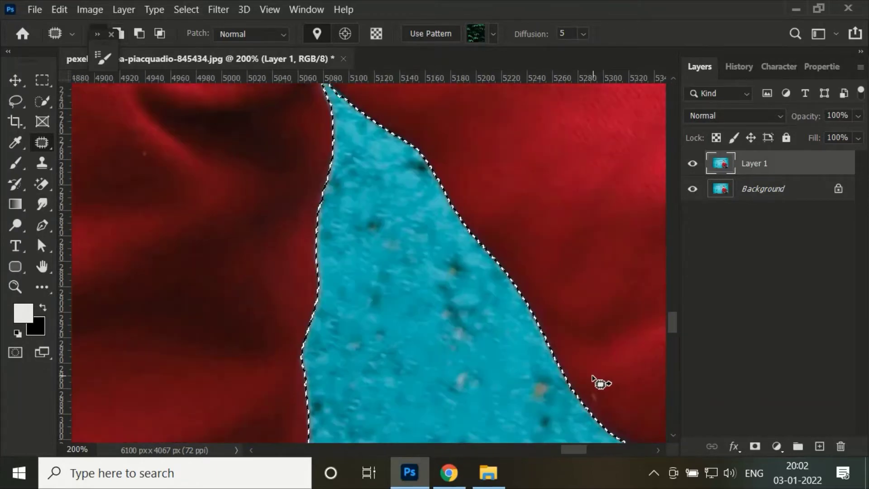
{"action": "key", "text": "ctrl+minus"}
{"action": "scroll", "coordinate": [588, 431], "scroll_direction": "down", "scroll_amount": 1}
{"action": "scroll", "coordinate": [588, 369], "scroll_direction": "down", "scroll_amount": 3}
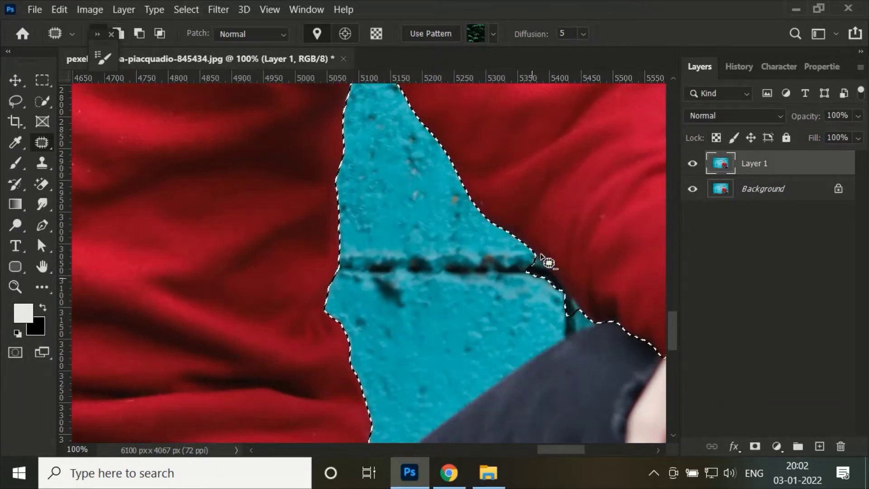
{"action": "left_click_drag", "start_coordinate": [573, 312], "coordinate": [563, 314]}
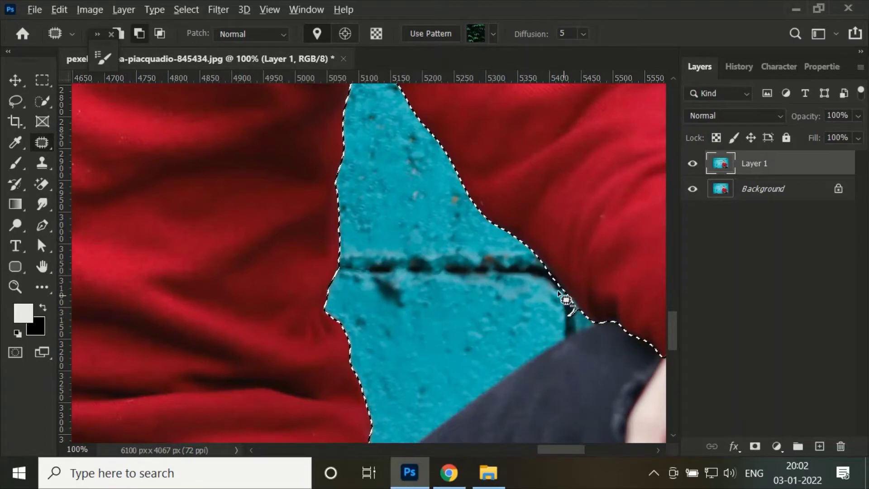
{"action": "scroll", "coordinate": [630, 385], "scroll_direction": "down", "scroll_amount": 2}
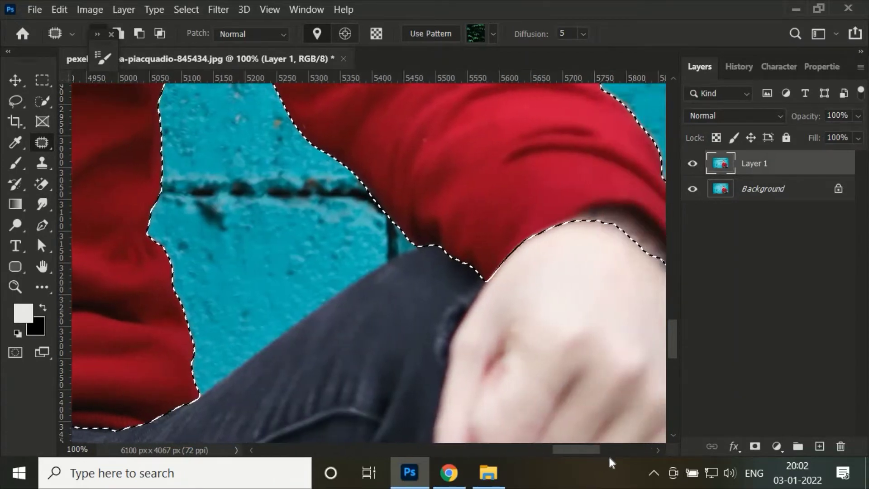
Trace the selection along the sleeve edge and close it around the sleeve tip.
{"action": "left_click_drag", "start_coordinate": [586, 450], "coordinate": [617, 450]}
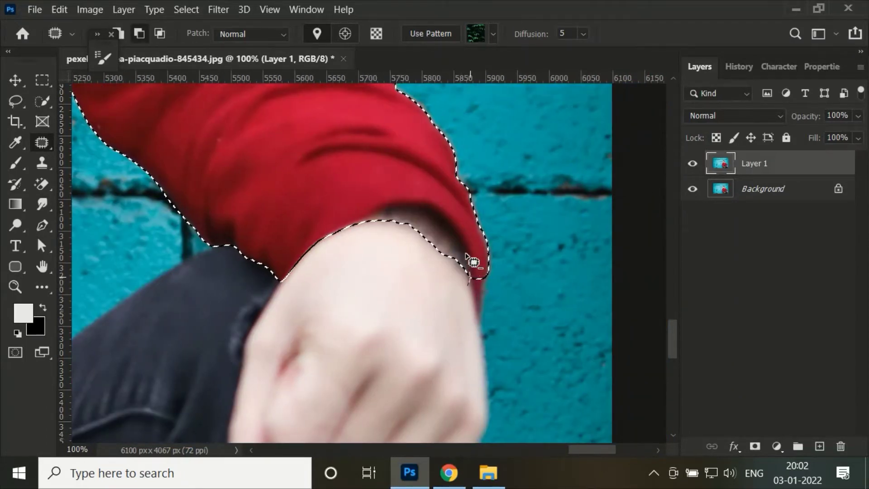
{"action": "left_click_drag", "start_coordinate": [372, 223], "coordinate": [369, 224]}
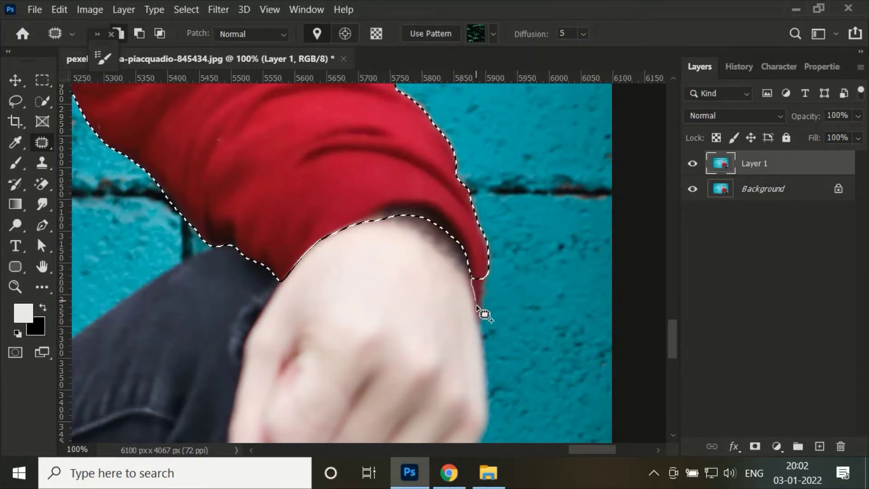
{"action": "left_click_drag", "start_coordinate": [481, 300], "coordinate": [479, 306]}
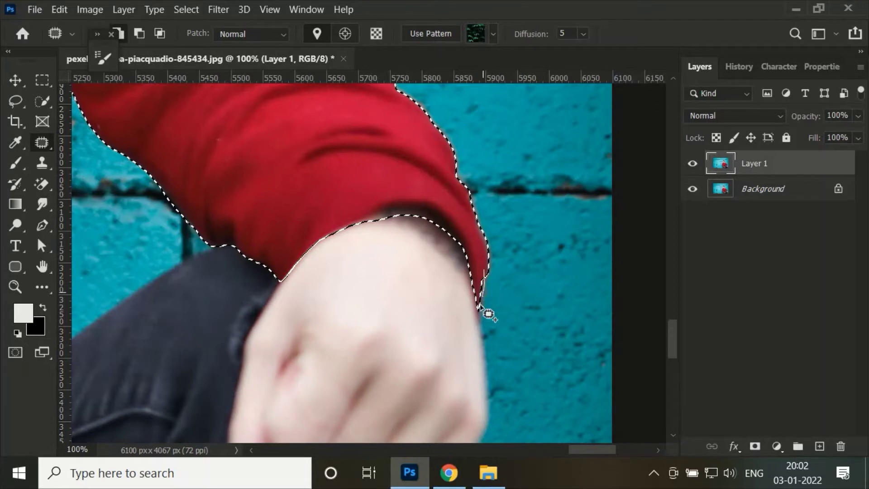
{"action": "left_click_drag", "start_coordinate": [483, 303], "coordinate": [488, 315]}
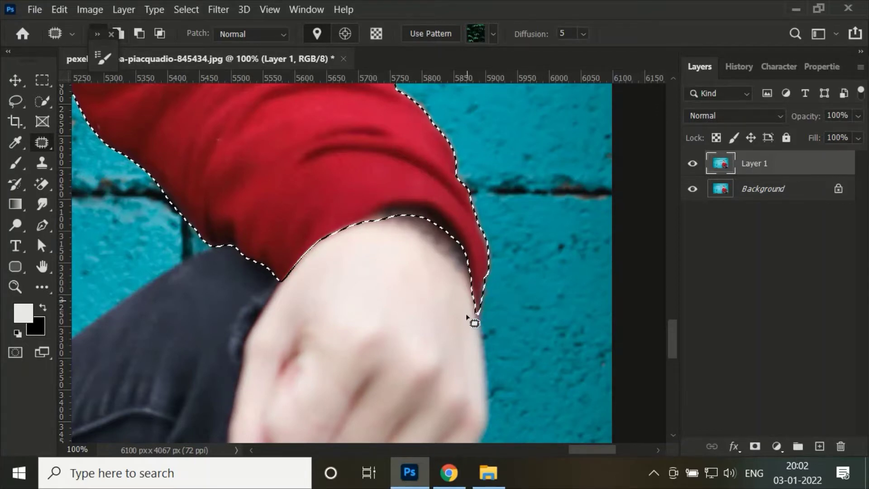
Shift-add a thin strip along the sleeve tip to the selection.
{"action": "key", "text": "shift"}
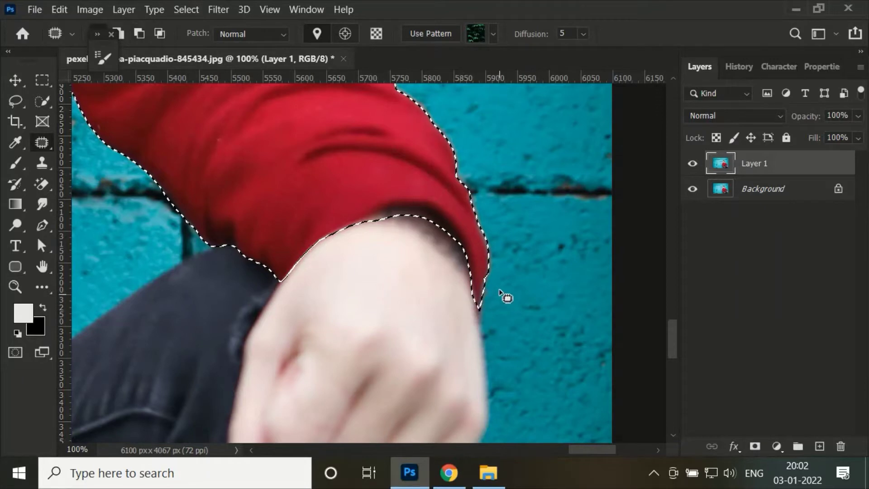
{"action": "scroll", "coordinate": [505, 297], "scroll_direction": "up", "scroll_amount": 2}
{"action": "key", "text": "ctrl+plus"}
{"action": "scroll", "coordinate": [616, 385], "scroll_direction": "down", "scroll_amount": 2}
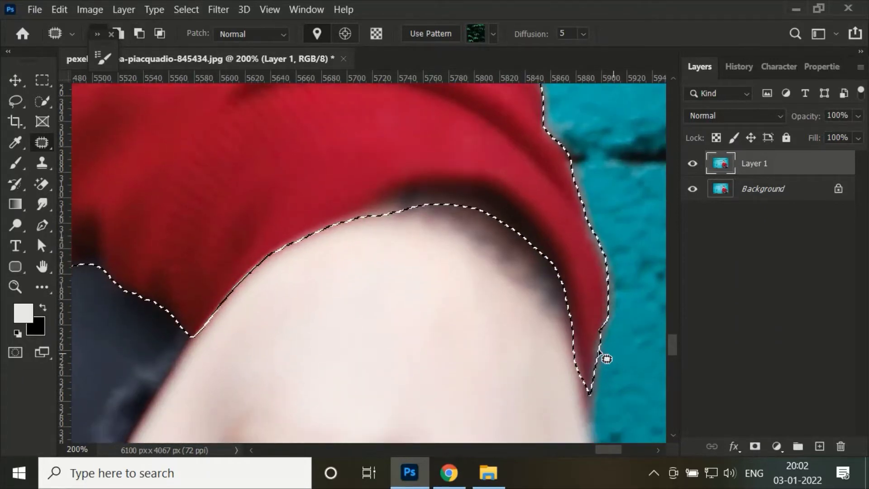
{"action": "left_click_drag", "start_coordinate": [599, 340], "coordinate": [592, 377]}
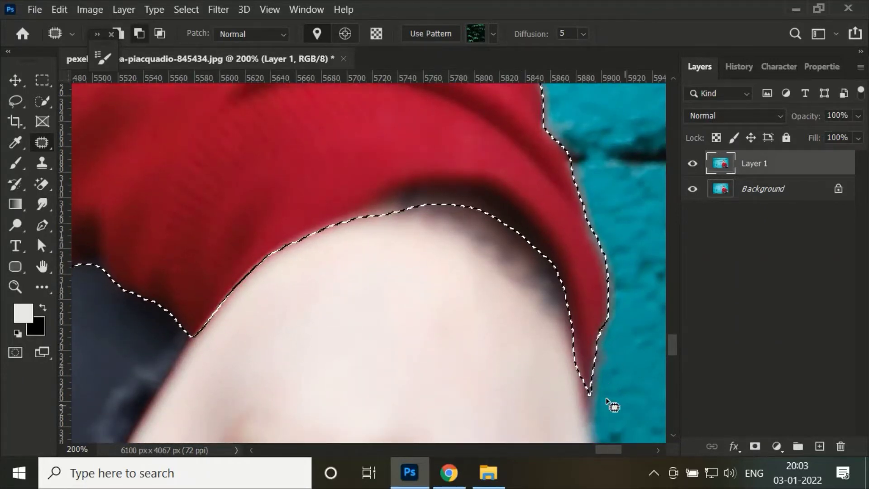
{"action": "scroll", "coordinate": [615, 339], "scroll_direction": "up", "scroll_amount": 3}
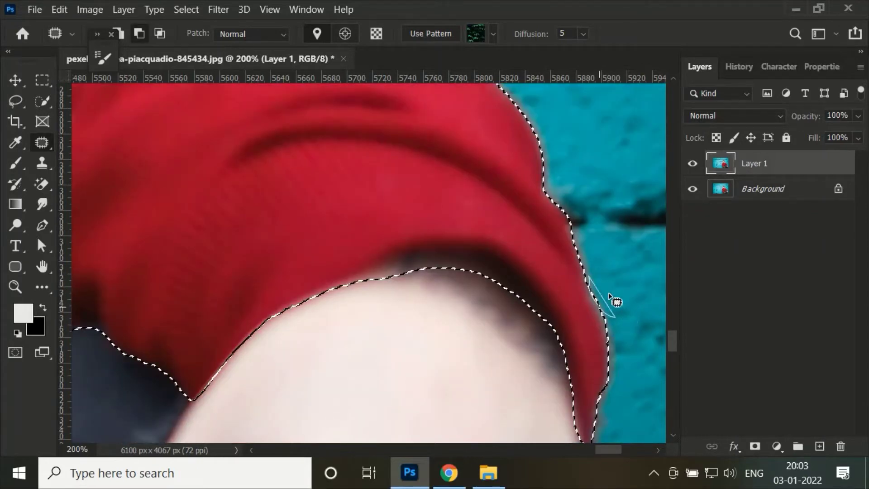
{"action": "left_click_drag", "start_coordinate": [609, 295], "coordinate": [590, 291]}
{"action": "scroll", "coordinate": [340, 217], "scroll_direction": "up", "scroll_amount": 5}
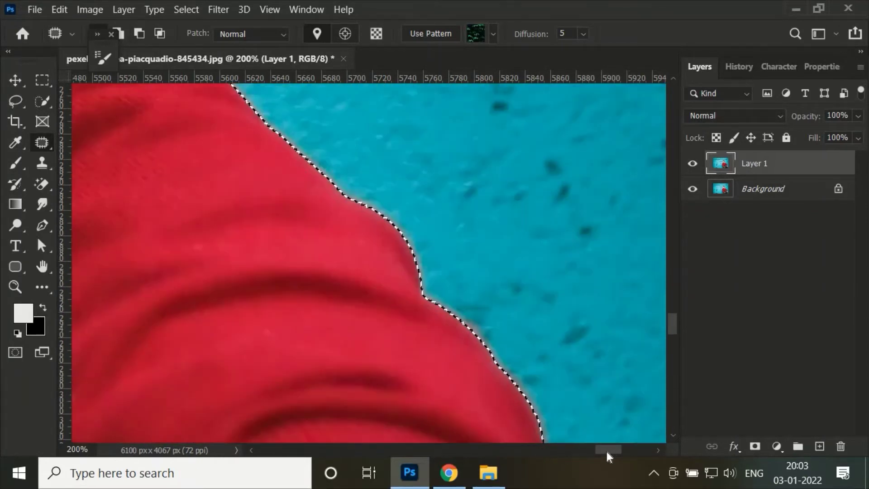
{"action": "scroll", "coordinate": [603, 449], "scroll_direction": "left", "scroll_amount": 5}
{"action": "scroll", "coordinate": [467, 244], "scroll_direction": "down", "scroll_amount": 3}
{"action": "key", "text": "ctrl+minus"}
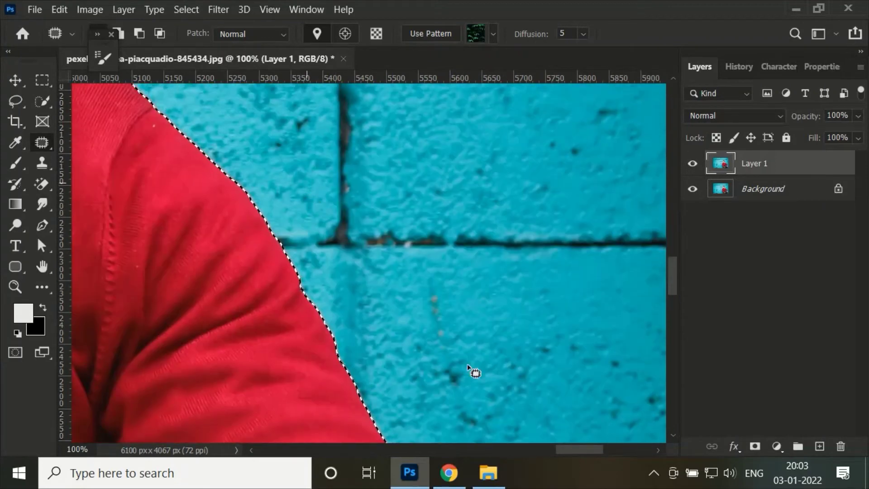
Add the dark collar strip along the neck to the selection.
{"action": "scroll", "coordinate": [307, 273], "scroll_direction": "up", "scroll_amount": 5}
{"action": "scroll", "coordinate": [281, 258], "scroll_direction": "up", "scroll_amount": 3}
{"action": "scroll", "coordinate": [226, 235], "scroll_direction": "up", "scroll_amount": 1}
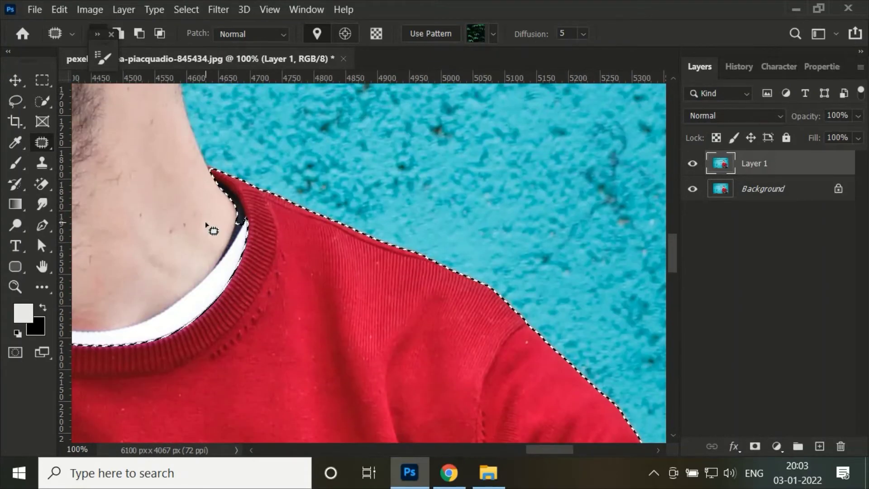
{"action": "key", "text": "ctrl+plus"}
{"action": "scroll", "coordinate": [551, 449], "scroll_direction": "left", "scroll_amount": 3}
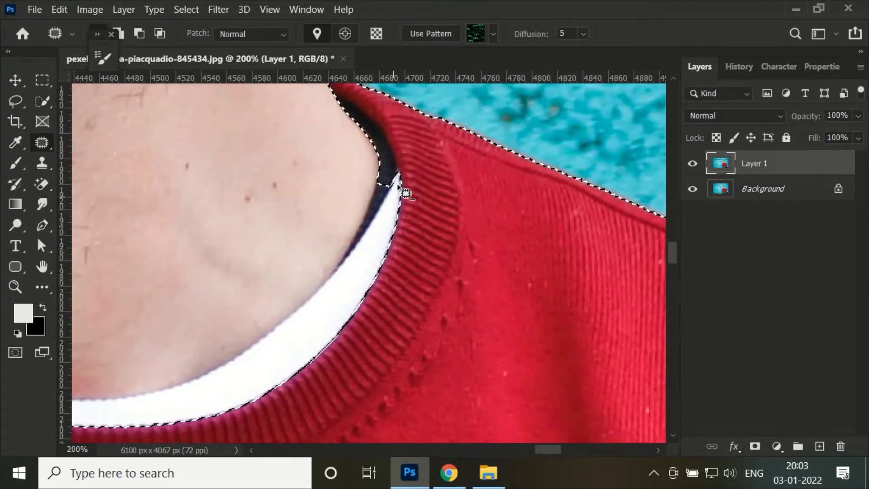
{"action": "left_click_drag", "start_coordinate": [332, 110], "coordinate": [335, 107]}
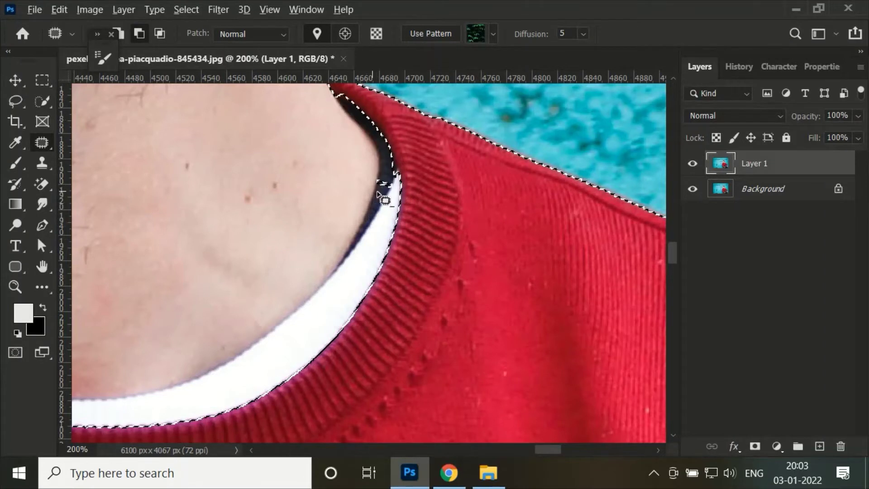
{"action": "left_click_drag", "start_coordinate": [363, 168], "coordinate": [361, 177]}
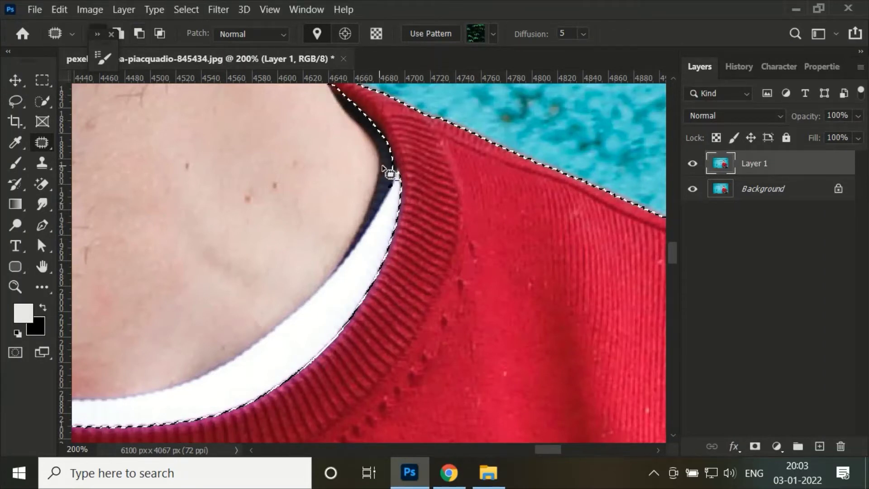
{"action": "left_click_drag", "start_coordinate": [353, 107], "coordinate": [404, 186]}
{"action": "scroll", "coordinate": [401, 227], "scroll_direction": "up", "scroll_amount": 2}
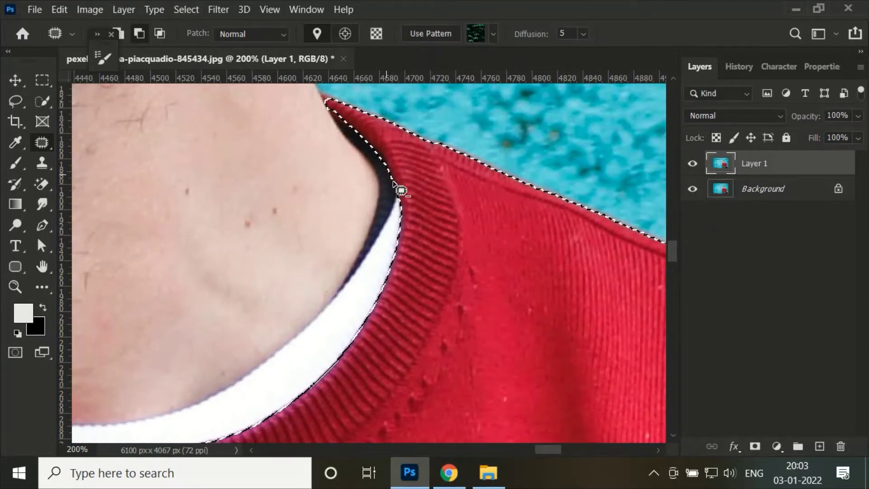
{"action": "scroll", "coordinate": [349, 172], "scroll_direction": "up", "scroll_amount": 4}
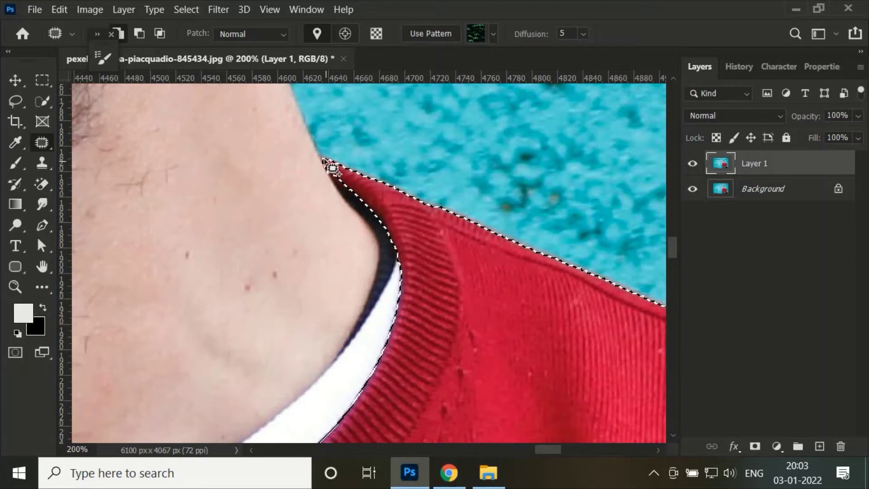
{"action": "key", "text": "ctrl+minus"}
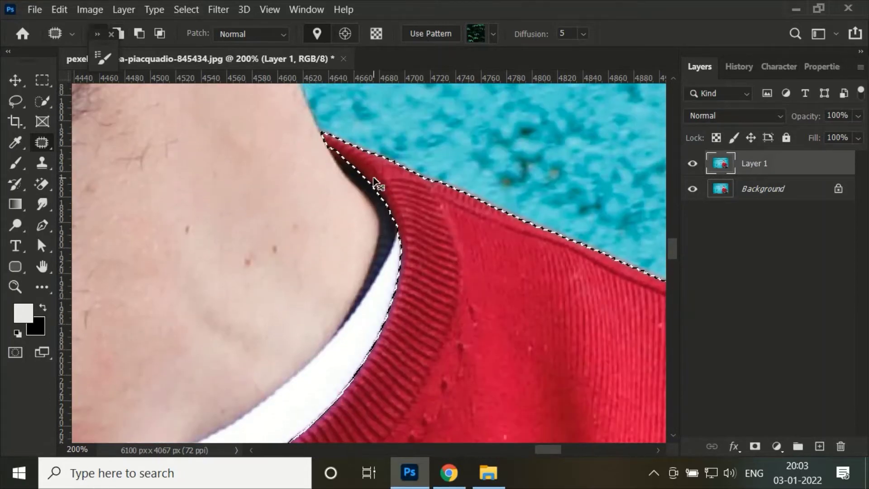
{"action": "key", "text": "ctrl+minus"}
{"action": "left_click_drag", "start_coordinate": [506, 450], "coordinate": [473, 346]}
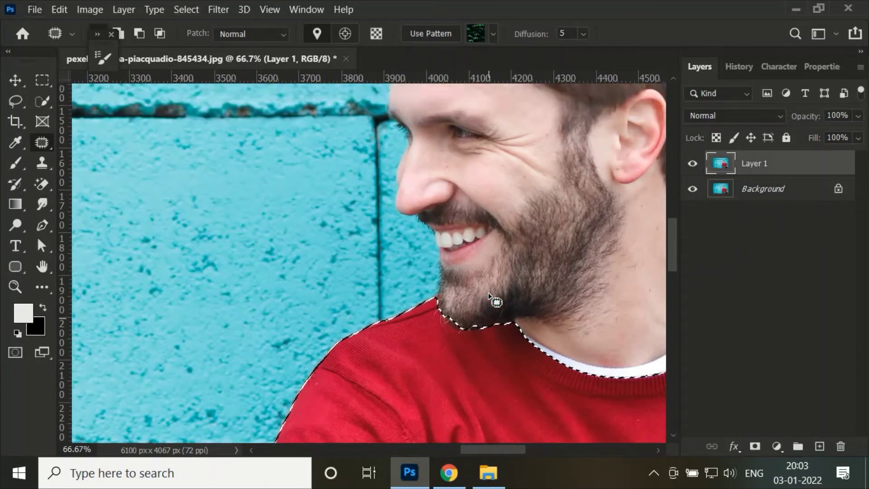
Alt-subtract the beard hair and a small collar-corner area from the sweater selection.
{"action": "scroll", "coordinate": [482, 306], "scroll_direction": "up", "scroll_amount": 3}
{"action": "scroll", "coordinate": [480, 305], "scroll_direction": "up", "scroll_amount": 2}
{"action": "scroll", "coordinate": [336, 227], "scroll_direction": "up", "scroll_amount": 3}
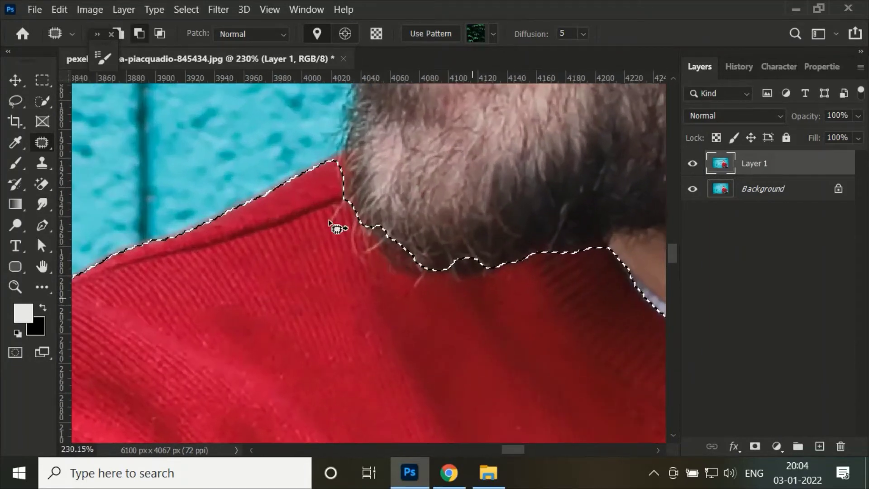
{"action": "left_click_drag", "start_coordinate": [366, 220], "coordinate": [375, 245]}
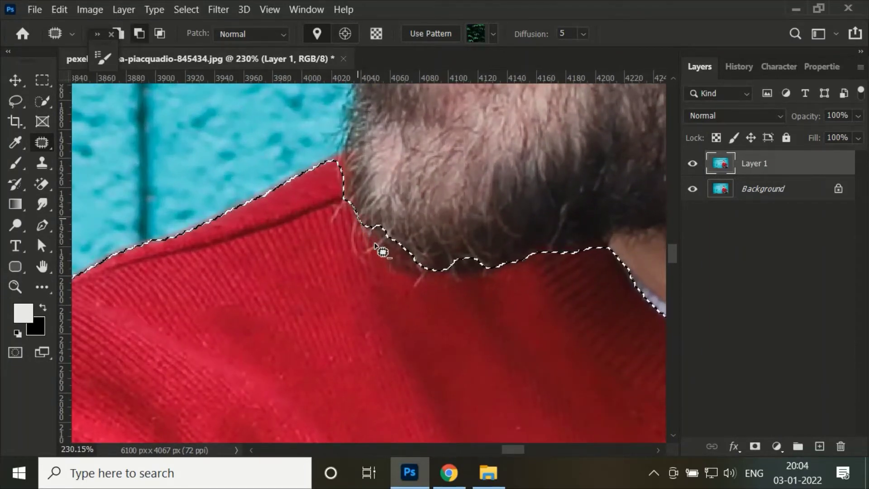
{"action": "mouse_move", "coordinate": [435, 280]}
{"action": "left_mouse_down"}
{"action": "mouse_move", "coordinate": [466, 274]}
{"action": "mouse_move", "coordinate": [448, 270]}
{"action": "left_mouse_up"}
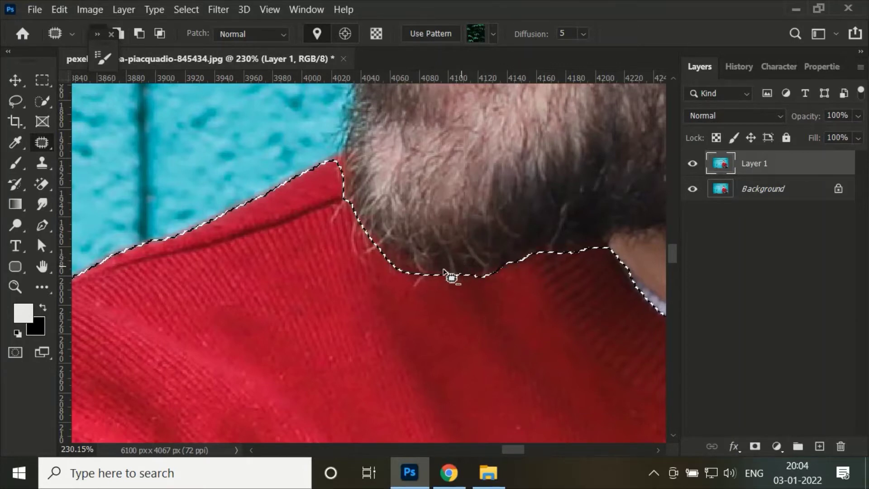
{"action": "scroll", "coordinate": [356, 204], "scroll_direction": "up", "scroll_amount": 1}
{"action": "scroll", "coordinate": [355, 245], "scroll_direction": "up", "scroll_amount": 3}
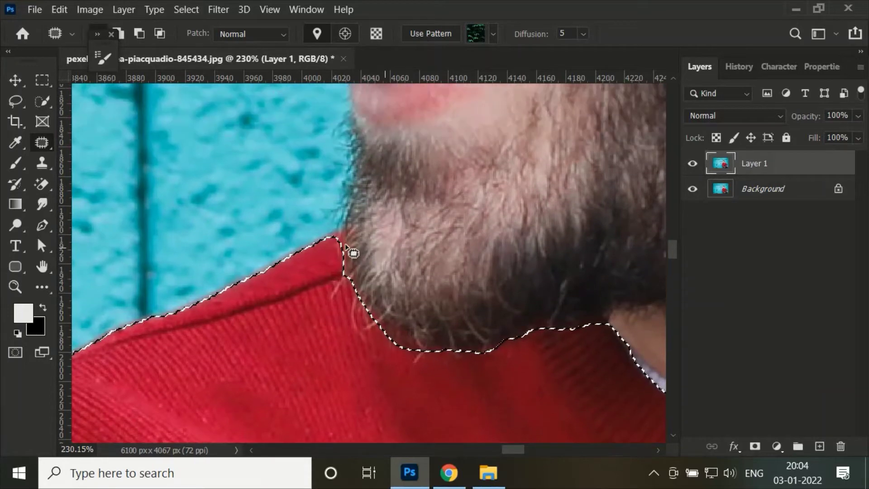
{"action": "left_click_drag", "start_coordinate": [329, 242], "coordinate": [342, 234]}
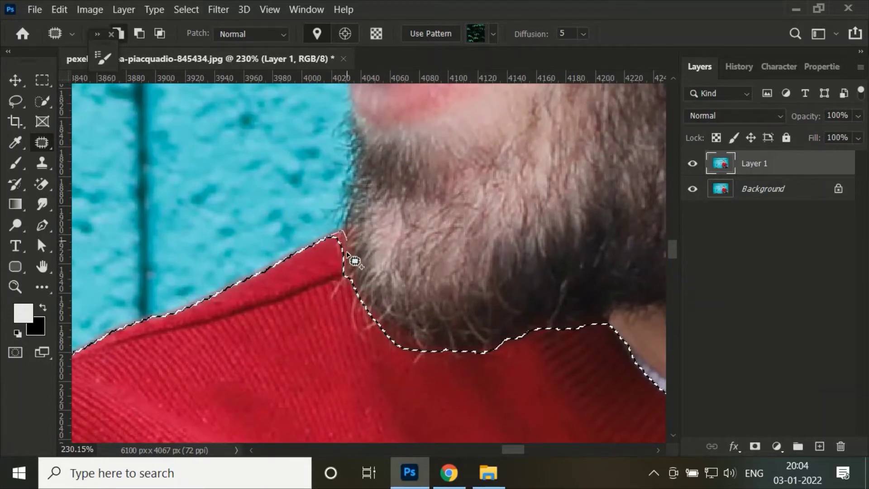
{"action": "key", "text": "ctrl+1"}
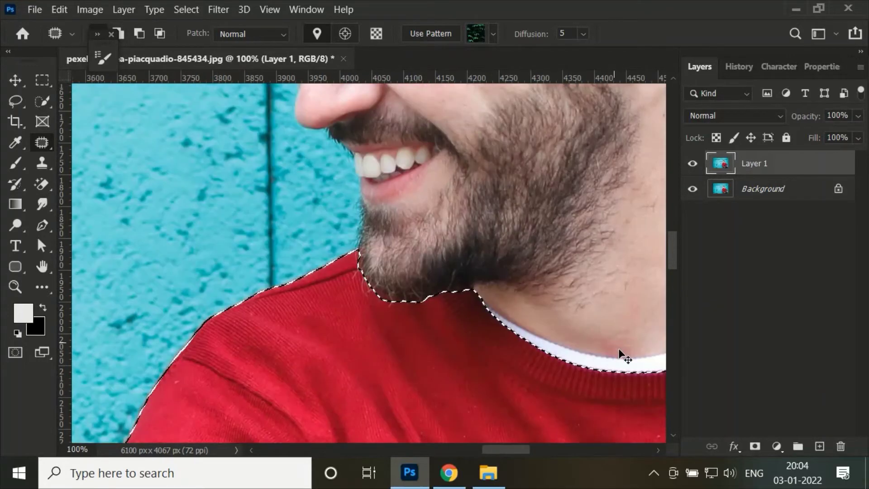
{"action": "key", "text": "ctrl+minus"}
{"action": "key", "text": "ctrl+minus"}
{"action": "key", "text": "ctrl+minus"}
Refine the selection edge and copy the sweater onto its own layer.
{"action": "left_click", "coordinate": [186, 9]}
{"action": "mouse_move", "coordinate": [200, 221]}
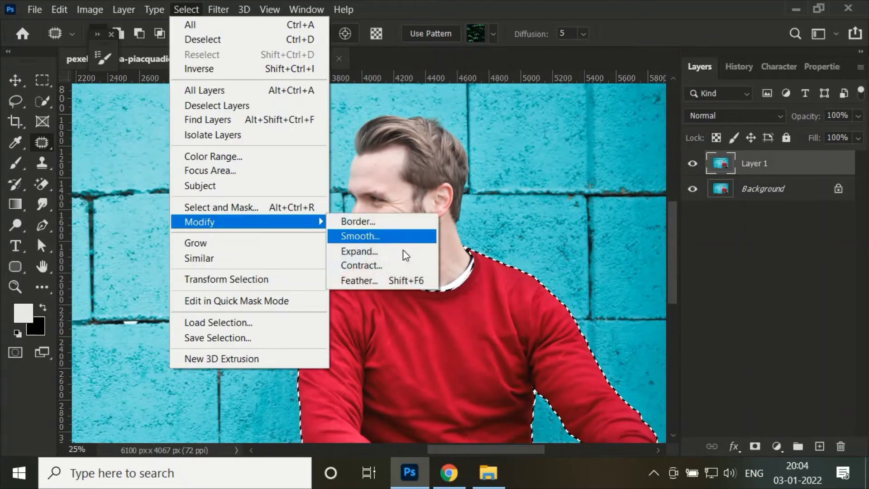
{"action": "left_click", "coordinate": [403, 266]}
{"action": "left_click", "coordinate": [515, 138]}
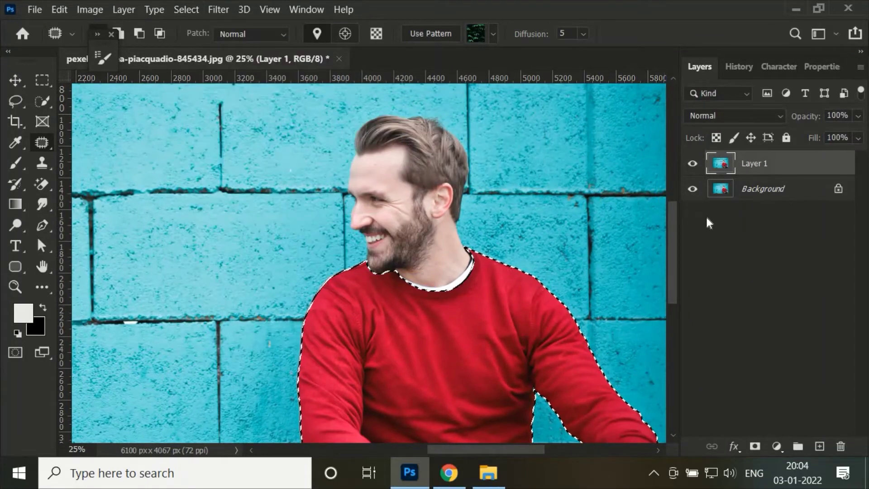
{"action": "key", "text": "ctrl+j"}
Add a colorizing Hue/Saturation adjustment with Hue 241 and Saturation 25 to make the sweater navy.
{"action": "left_click", "coordinate": [771, 449]}
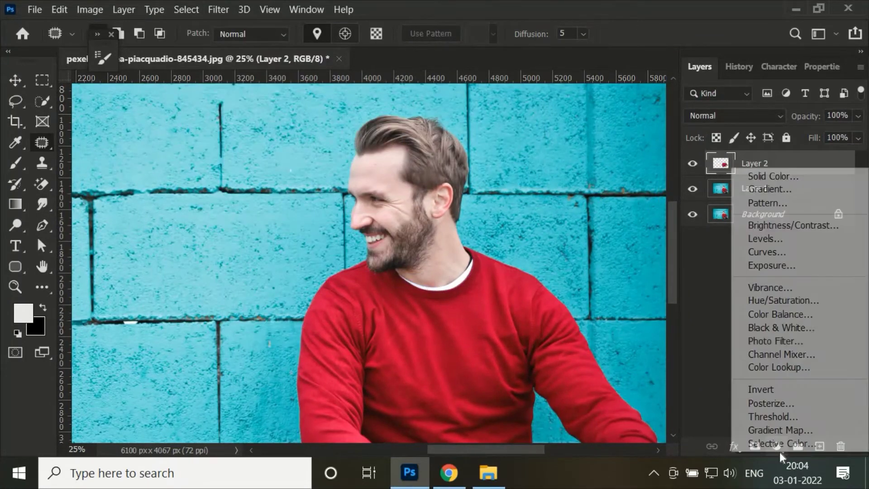
{"action": "left_click", "coordinate": [808, 300]}
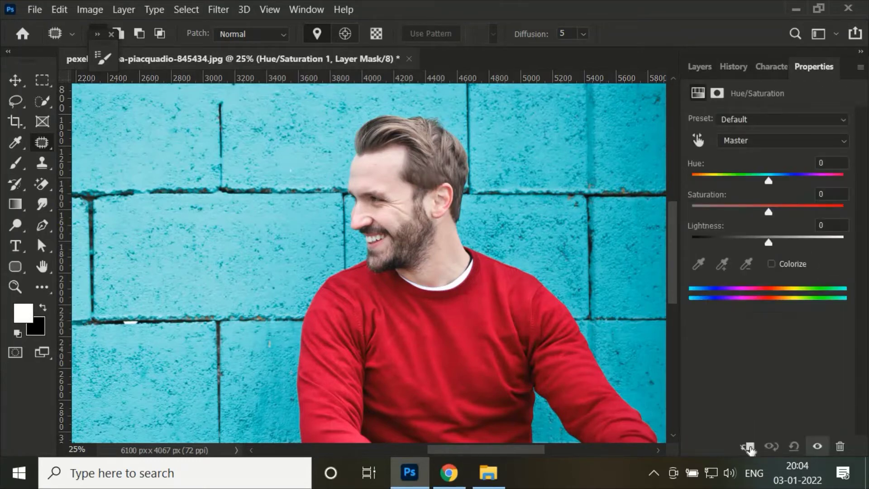
{"action": "left_click", "coordinate": [771, 264]}
{"action": "left_click_drag", "start_coordinate": [692, 181], "coordinate": [795, 192]}
{"action": "scroll", "coordinate": [572, 251], "scroll_direction": "down", "scroll_amount": 5}
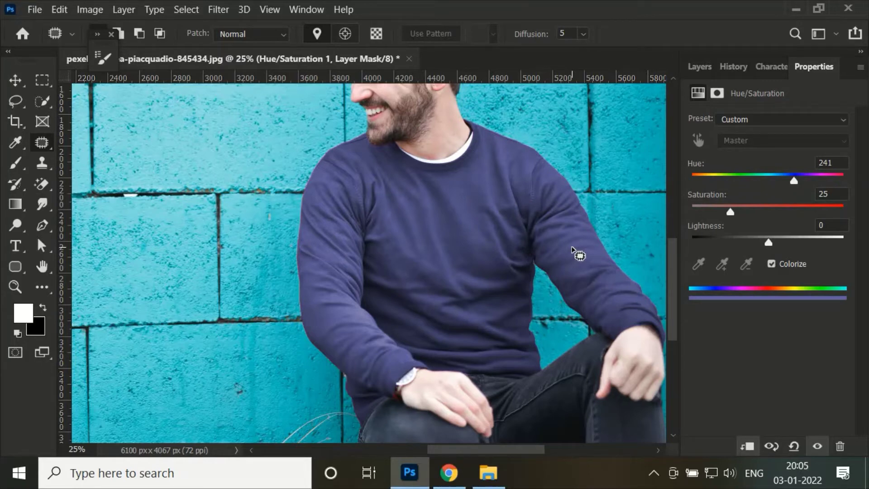
{"action": "scroll", "coordinate": [588, 272], "scroll_direction": "up", "scroll_amount": 3}
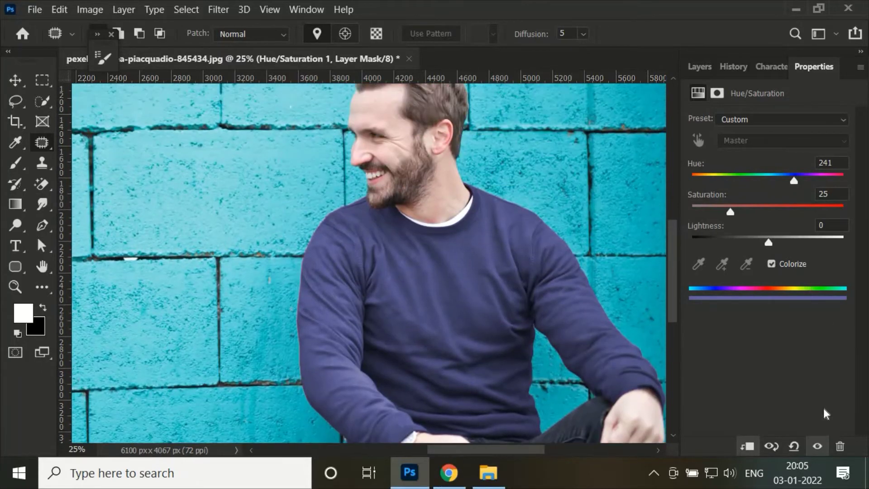
{"action": "left_click", "coordinate": [699, 67]}
{"action": "left_click", "coordinate": [693, 163]}
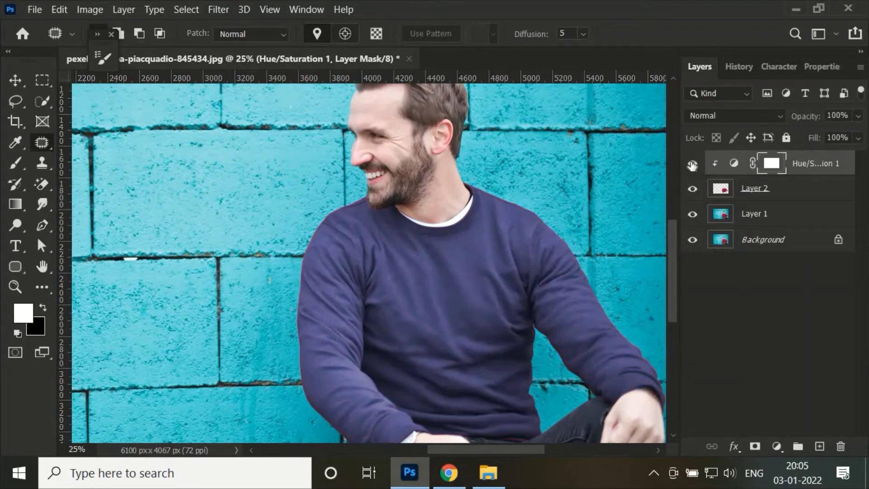
{"action": "key", "text": "ctrl+minus"}
{"action": "key", "text": "ctrl+minus"}
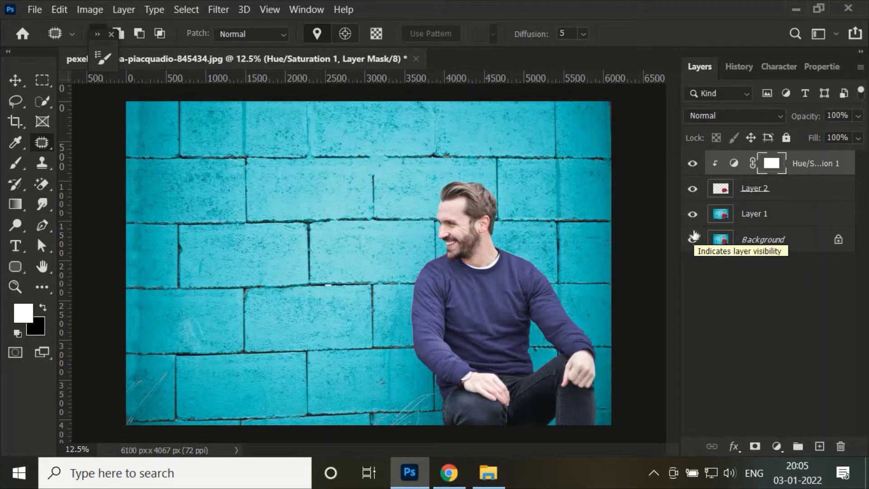
{"action": "key", "text": "ctrl+plus"}
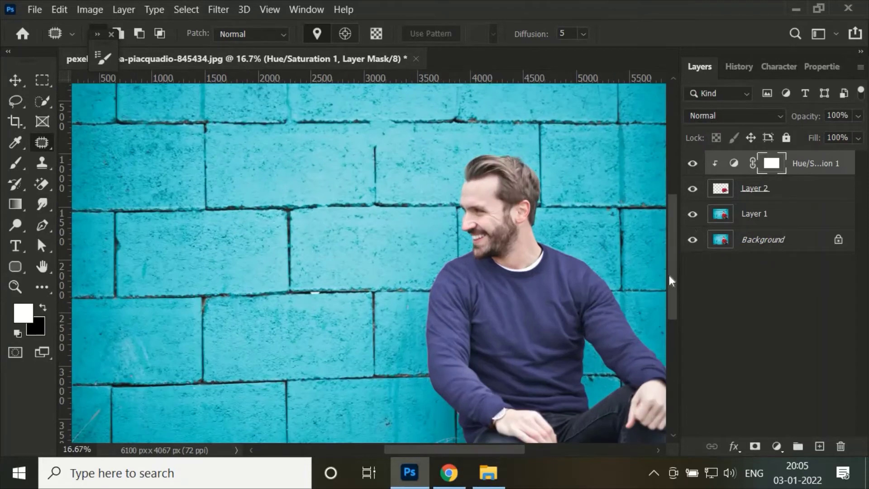
On Layer 1, quick-select the man's sweater, head, arms and both hands.
{"action": "left_click", "coordinate": [721, 217]}
{"action": "key", "text": "w"}
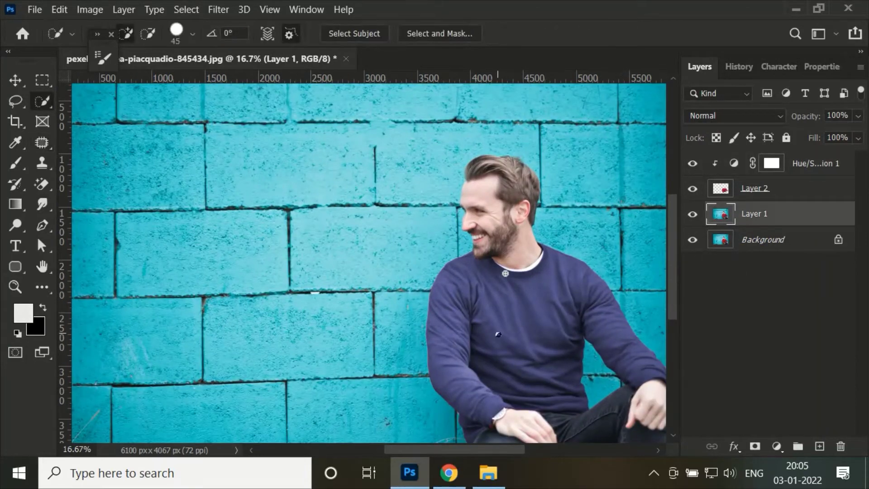
{"action": "left_click_drag", "start_coordinate": [538, 313], "coordinate": [474, 166]}
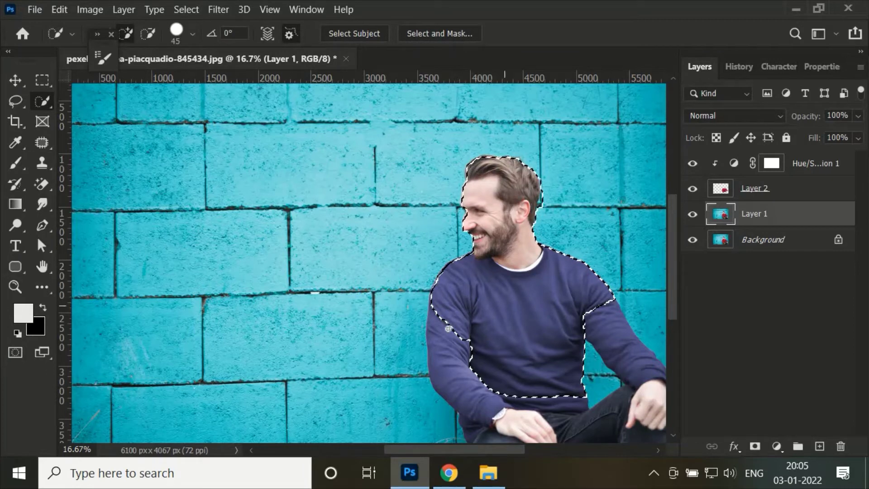
{"action": "mouse_move", "coordinate": [448, 329]}
{"action": "left_mouse_down"}
{"action": "mouse_move", "coordinate": [471, 421]}
{"action": "mouse_move", "coordinate": [576, 391]}
{"action": "left_mouse_up"}
{"action": "scroll", "coordinate": [575, 375], "scroll_direction": "down", "scroll_amount": 3}
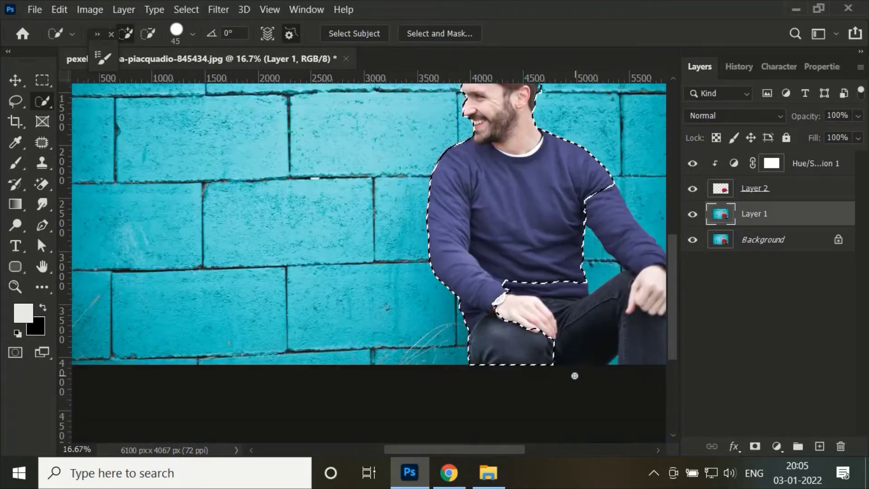
{"action": "scroll", "coordinate": [574, 375], "scroll_direction": "down", "scroll_amount": 2}
{"action": "left_click_drag", "start_coordinate": [600, 275], "coordinate": [646, 313]}
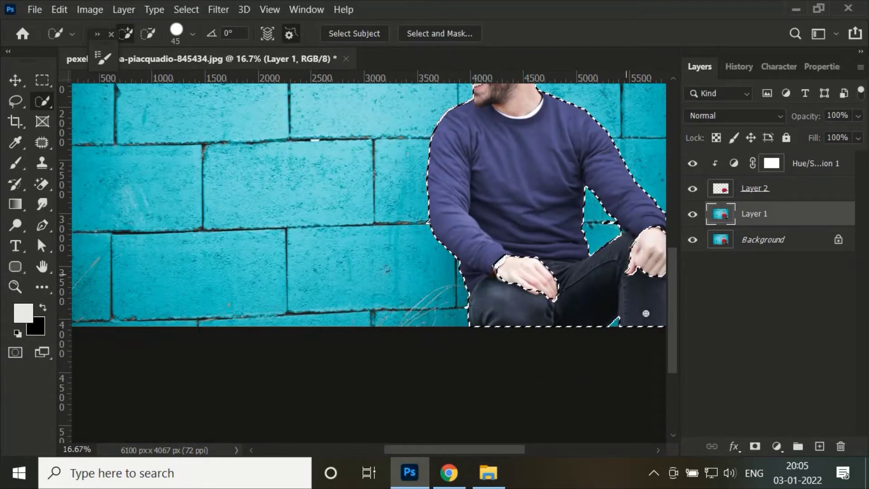
{"action": "left_click", "coordinate": [644, 275]}
{"action": "left_click", "coordinate": [605, 221]}
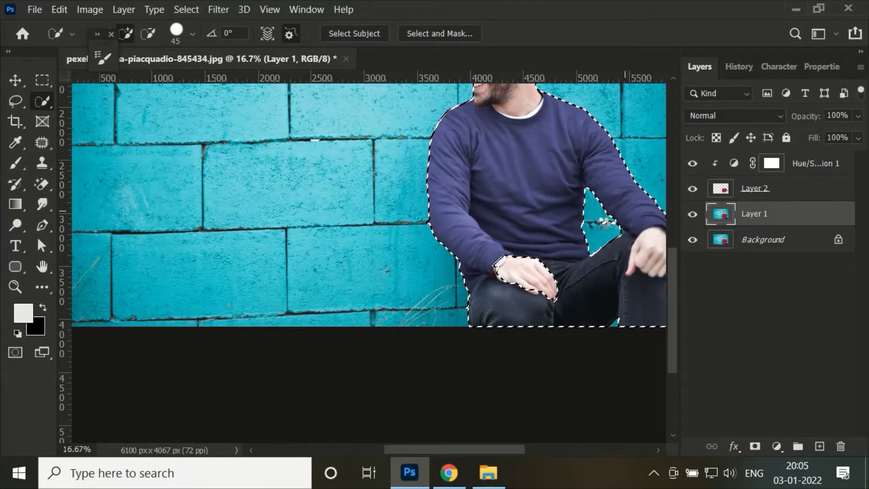
{"action": "left_click", "coordinate": [525, 274]}
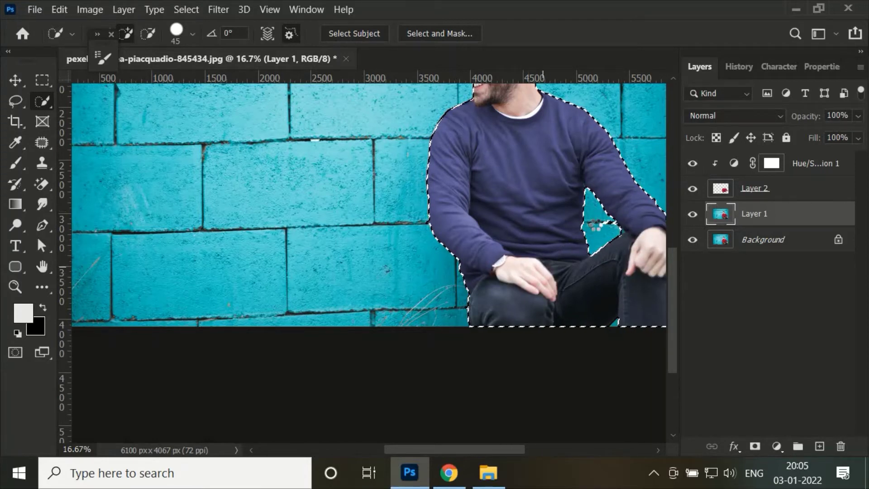
Alt-subtract the wall beside the hair from the selection and enter Select and Mask.
{"action": "left_click", "coordinate": [602, 221], "text": "alt"}
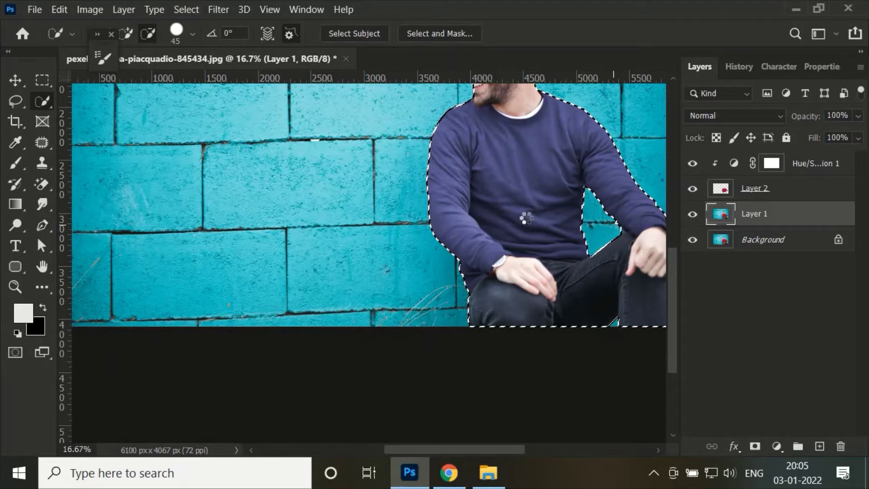
{"action": "scroll", "coordinate": [569, 218], "scroll_direction": "up", "scroll_amount": 3}
{"action": "scroll", "coordinate": [570, 218], "scroll_direction": "up", "scroll_amount": 1}
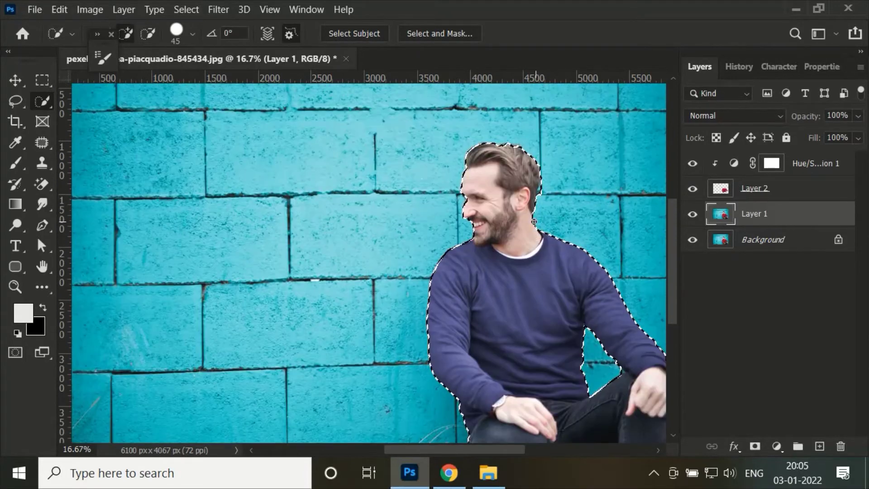
{"action": "scroll", "coordinate": [573, 219], "scroll_direction": "up", "scroll_amount": 1}
{"action": "scroll", "coordinate": [575, 220], "scroll_direction": "up", "scroll_amount": 1}
{"action": "scroll", "coordinate": [543, 199], "scroll_direction": "right", "scroll_amount": 1}
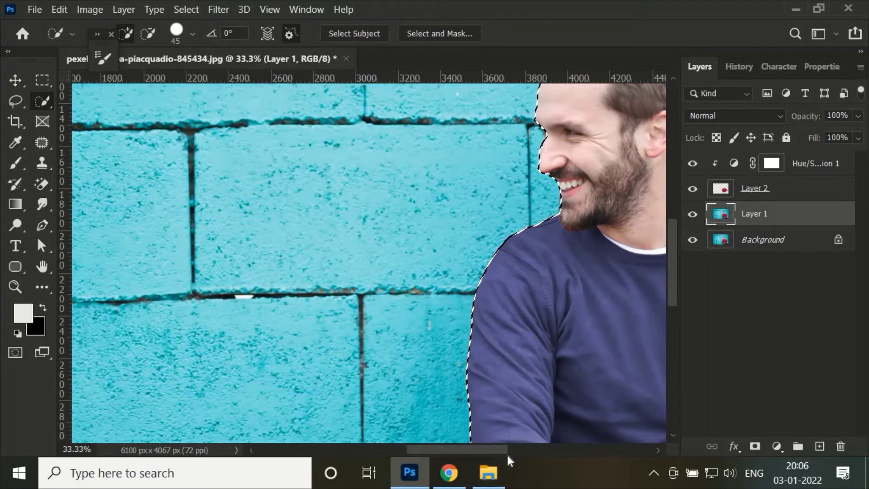
{"action": "scroll", "coordinate": [545, 196], "scroll_direction": "up", "scroll_amount": 1}
{"action": "scroll", "coordinate": [496, 135], "scroll_direction": "up", "scroll_amount": 3}
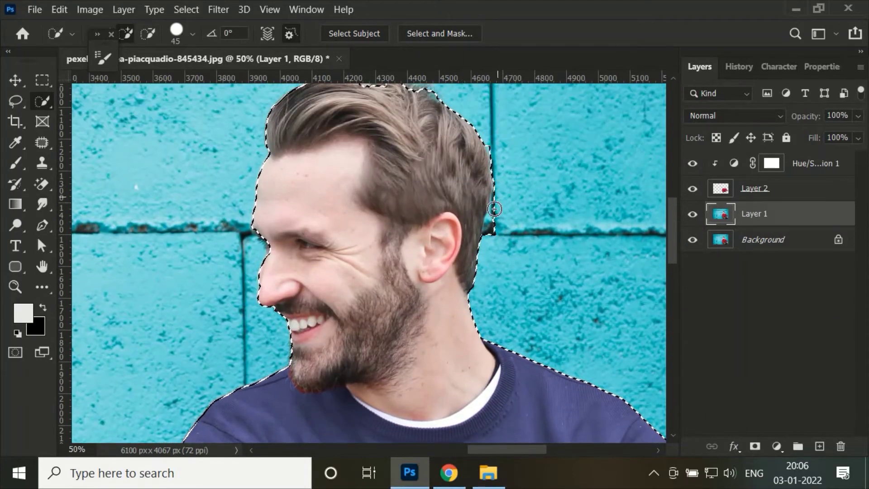
{"action": "key", "text": "alt"}
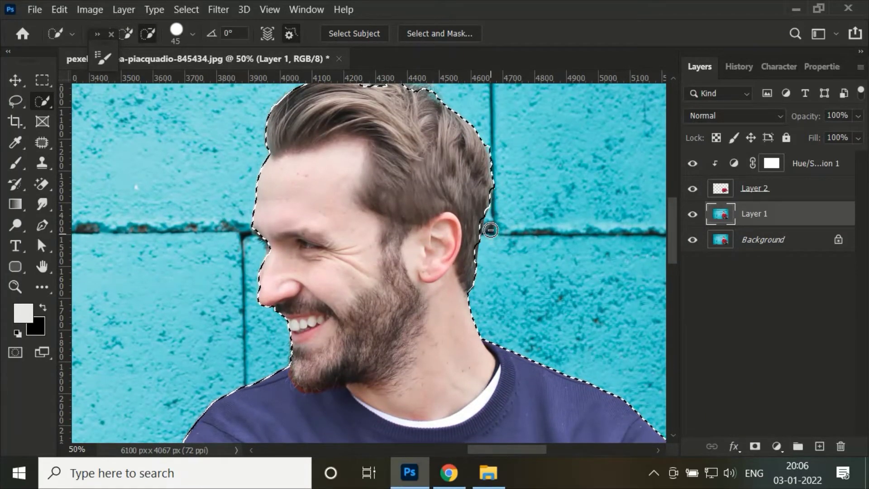
{"action": "left_click_drag", "start_coordinate": [498, 212], "coordinate": [478, 257]}
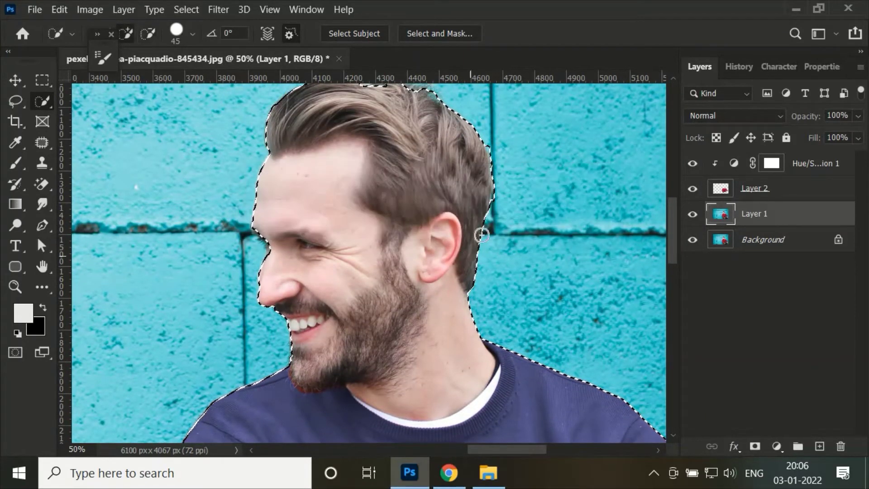
{"action": "scroll", "coordinate": [588, 208], "scroll_direction": "up", "scroll_amount": 3}
{"action": "left_click", "coordinate": [413, 33]}
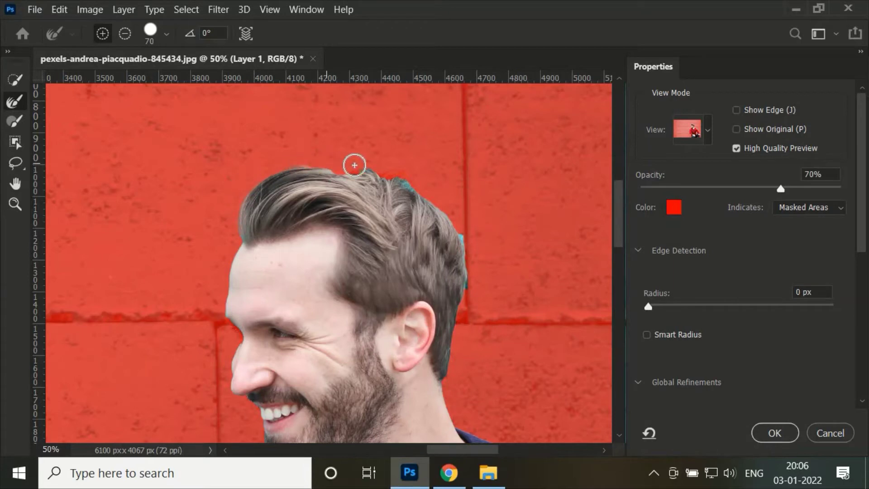
Zoom in on the hairline and make a first pass at adjusting the selection along the hair edge.
{"action": "left_click_drag", "start_coordinate": [439, 205], "coordinate": [472, 254]}
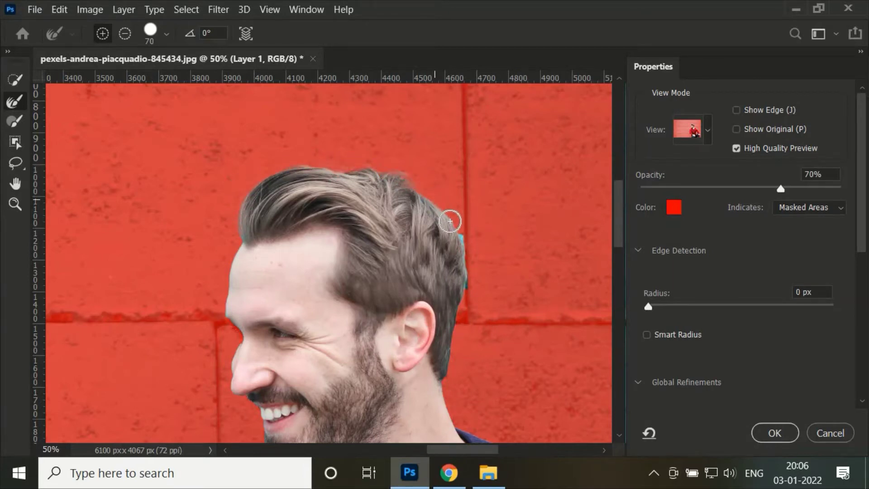
{"action": "key", "text": "ctrl+plus"}
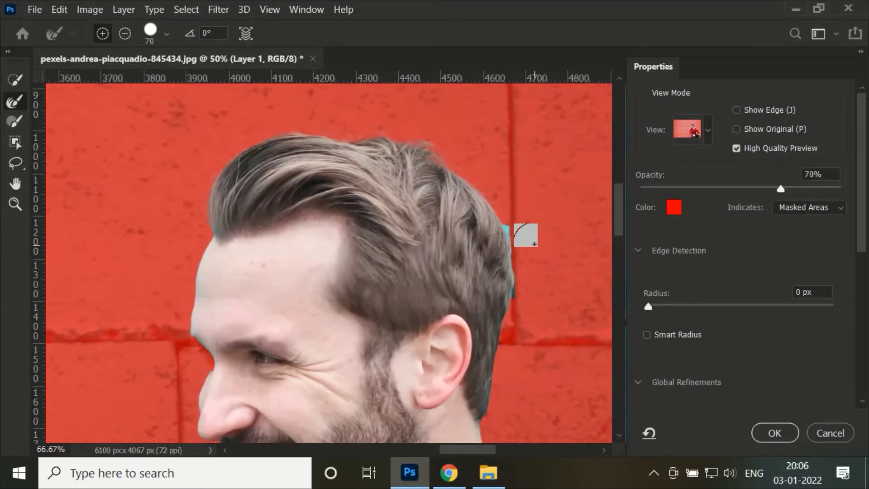
{"action": "key", "text": "ctrl+plus"}
{"action": "key", "text": "ctrl+plus"}
{"action": "left_click_drag", "start_coordinate": [482, 450], "coordinate": [508, 449]}
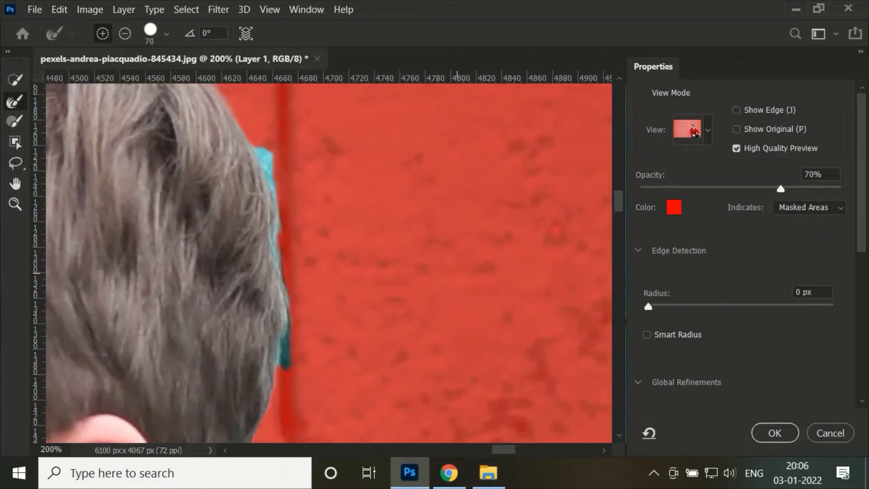
{"action": "left_click", "coordinate": [18, 120]}
{"action": "left_click", "coordinate": [285, 144]}
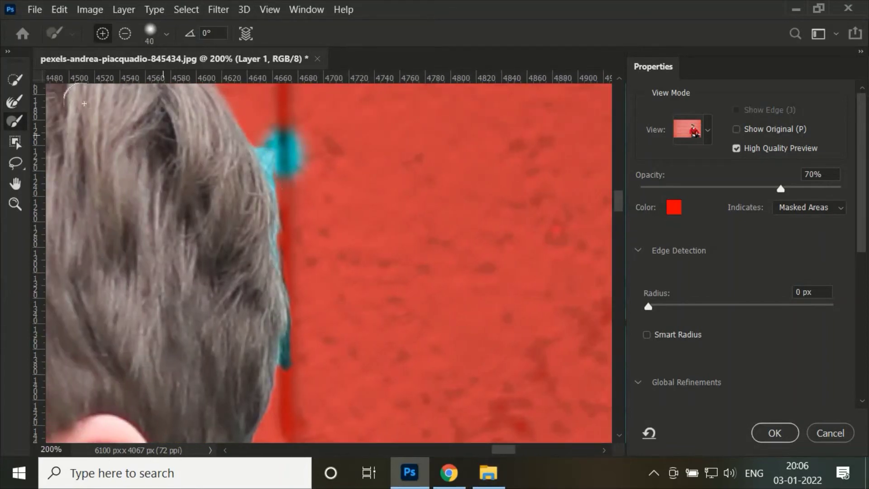
{"action": "key", "text": "ctrl+z"}
{"action": "key", "text": "w"}
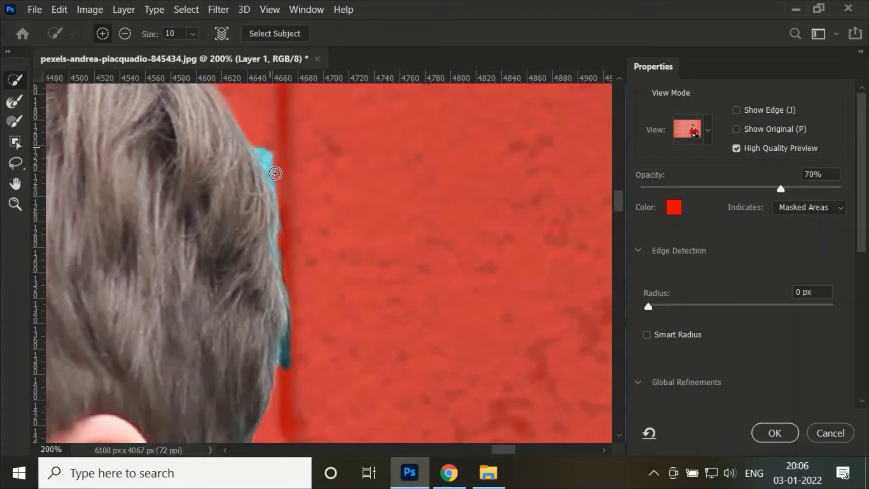
{"action": "left_click", "coordinate": [275, 173]}
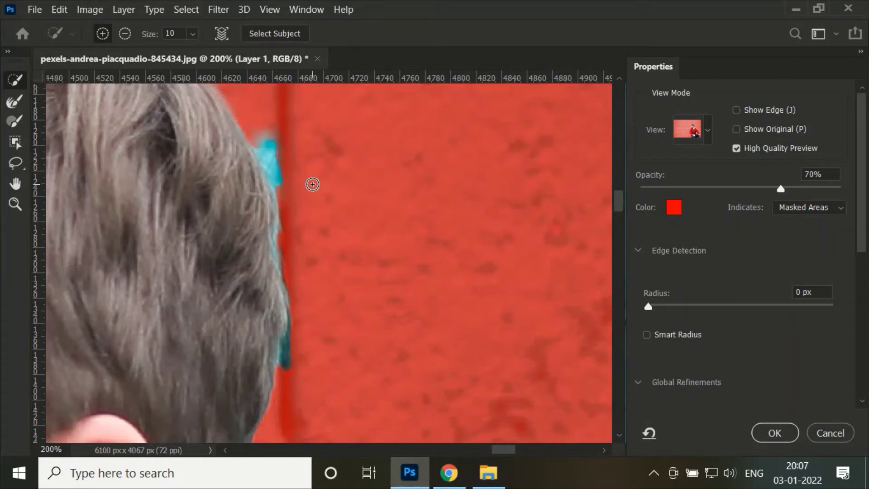
Run a smaller Refine Edge Brush down the hair to clear the wall tint.
{"action": "left_click", "coordinate": [14, 102]}
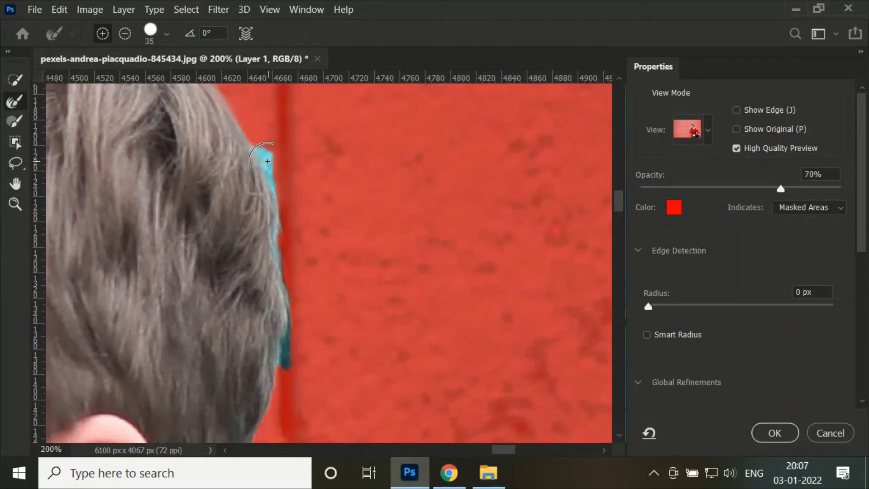
{"action": "key", "text": "bracketleft"}
{"action": "key", "text": "bracketleft"}
{"action": "key", "text": "bracketleft"}
{"action": "mouse_move", "coordinate": [272, 171]}
{"action": "left_mouse_down"}
{"action": "mouse_move", "coordinate": [268, 160]}
{"action": "mouse_move", "coordinate": [292, 362]}
{"action": "left_mouse_up"}
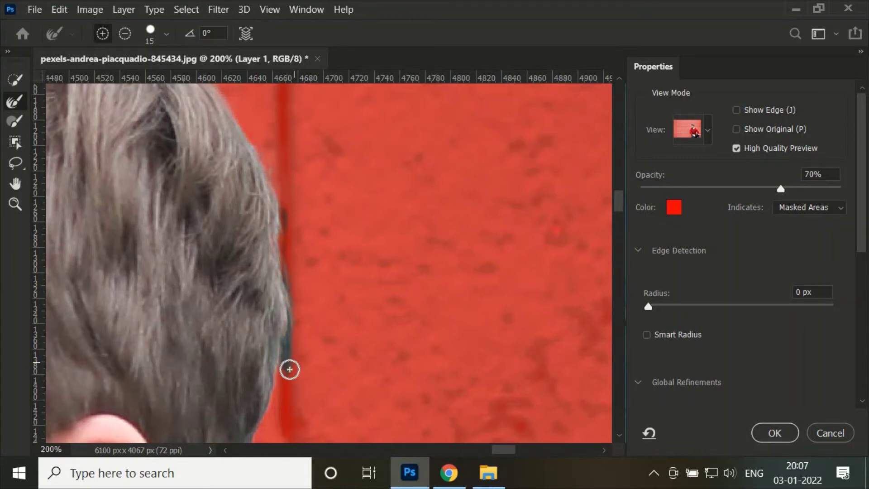
{"action": "left_click_drag", "start_coordinate": [291, 341], "coordinate": [303, 389]}
Remove the wall strip beside the hair, add the hair edge back, and brush away the cyan fringe.
{"action": "left_click", "coordinate": [15, 80]}
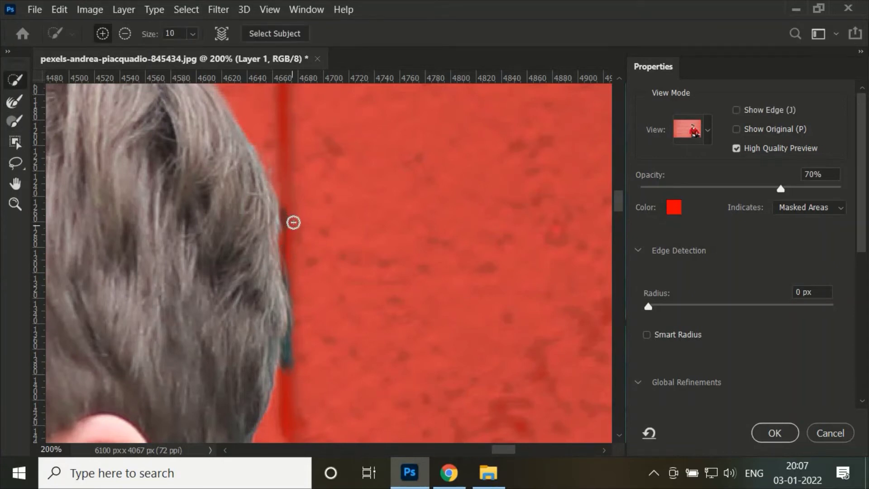
{"action": "mouse_move", "coordinate": [287, 222]}
{"action": "left_mouse_down"}
{"action": "mouse_move", "coordinate": [295, 337]}
{"action": "mouse_move", "coordinate": [306, 338]}
{"action": "left_mouse_up"}
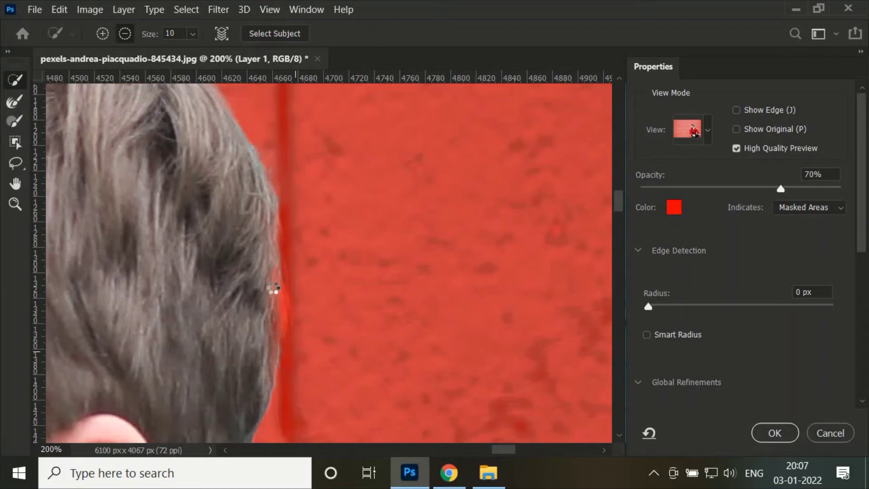
{"action": "left_click_drag", "start_coordinate": [274, 280], "coordinate": [273, 339]}
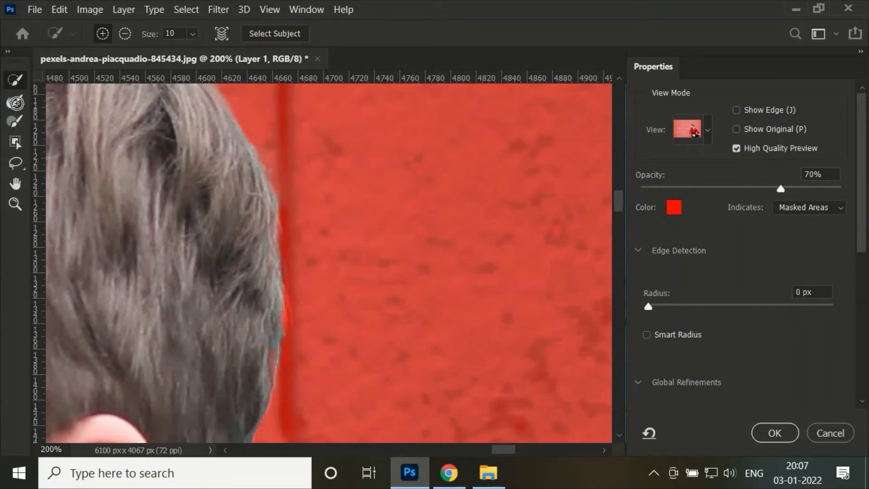
{"action": "left_click", "coordinate": [15, 105]}
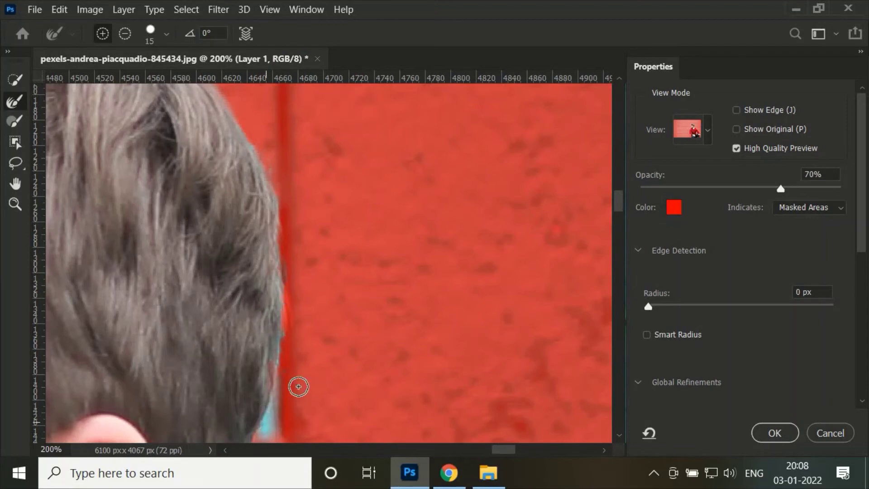
{"action": "scroll", "coordinate": [297, 387], "scroll_direction": "down", "scroll_amount": 2}
{"action": "left_click_drag", "start_coordinate": [297, 347], "coordinate": [269, 292]}
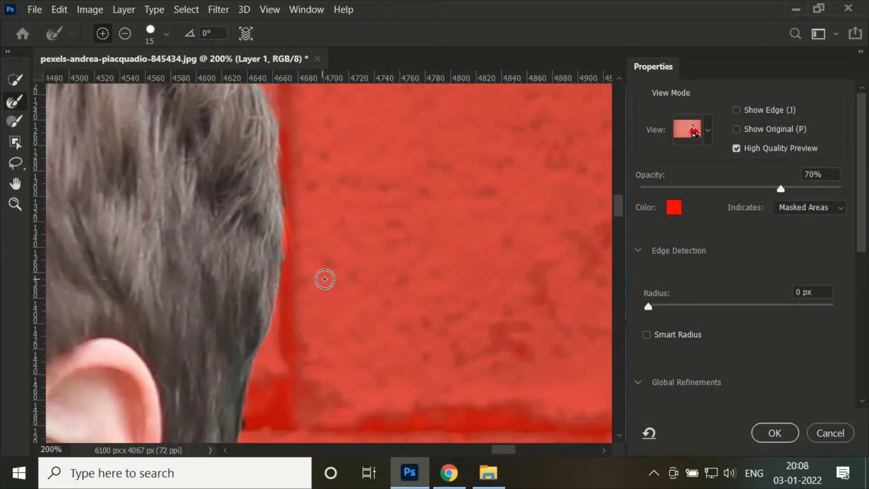
{"action": "key", "text": "ctrl+0"}
Zoom into the arm and subtract the dark wall gap under it from the selection.
{"action": "key", "text": "ctrl+plus"}
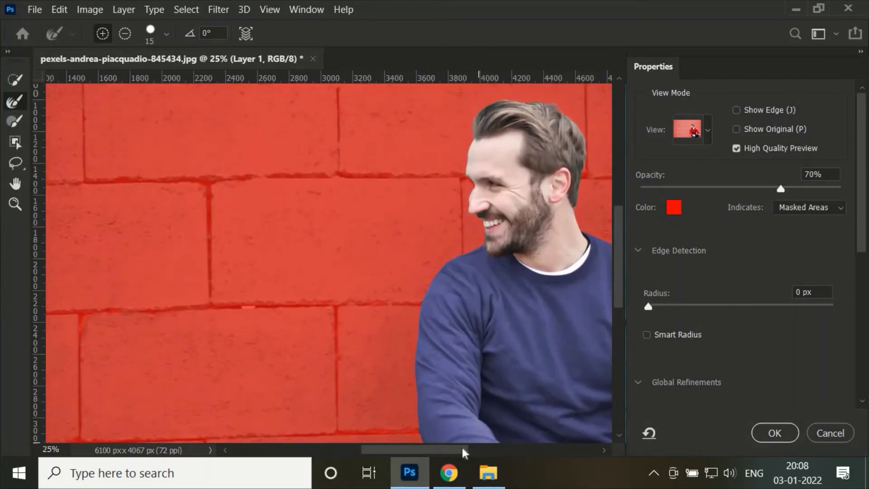
{"action": "scroll", "coordinate": [521, 387], "scroll_direction": "right", "scroll_amount": 3}
{"action": "scroll", "coordinate": [480, 386], "scroll_direction": "right", "scroll_amount": 3}
{"action": "key", "text": "ctrl+plus"}
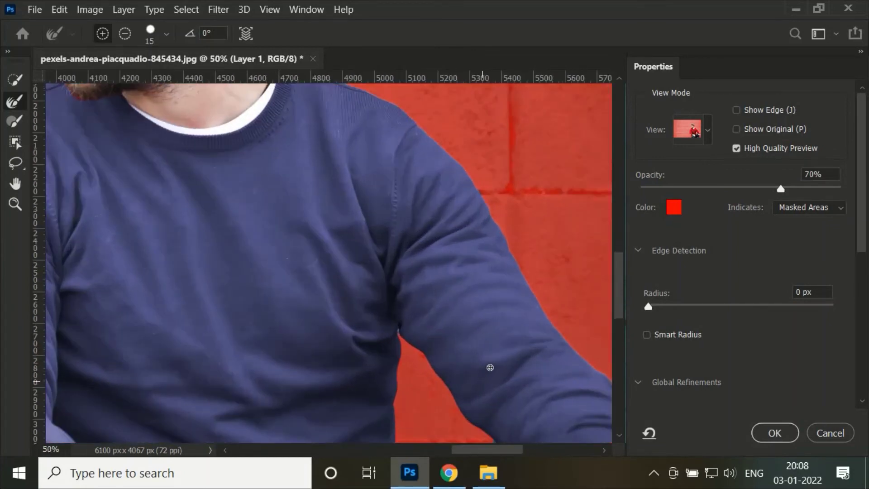
{"action": "scroll", "coordinate": [521, 353], "scroll_direction": "down", "scroll_amount": 3}
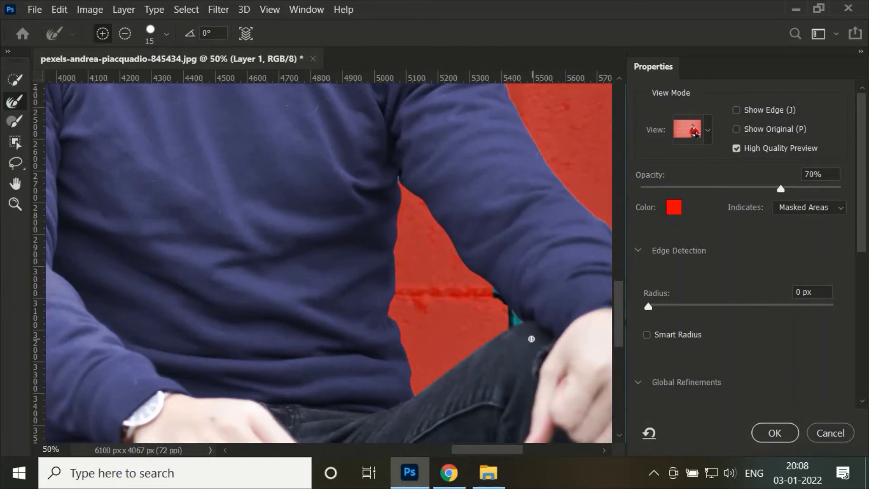
{"action": "key", "text": "ctrl+plus"}
{"action": "scroll", "coordinate": [530, 362], "scroll_direction": "right", "scroll_amount": 2}
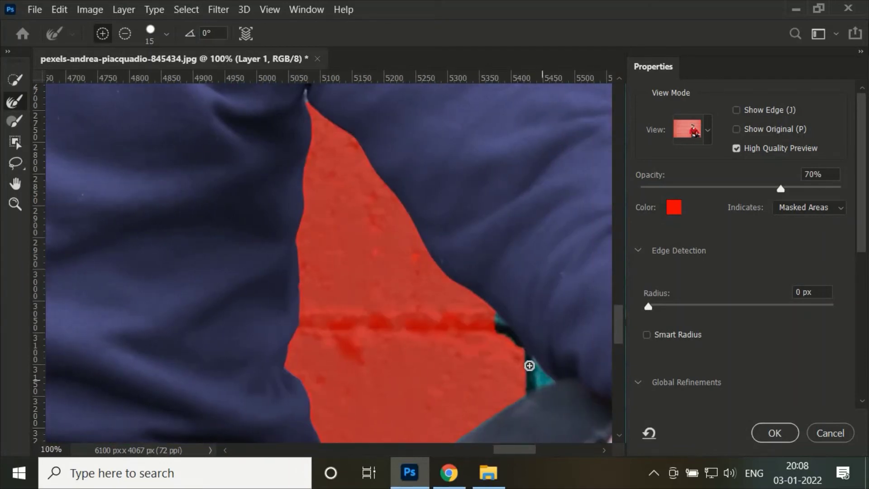
{"action": "left_click_drag", "start_coordinate": [529, 365], "coordinate": [533, 361]}
{"action": "key", "text": "alt"}
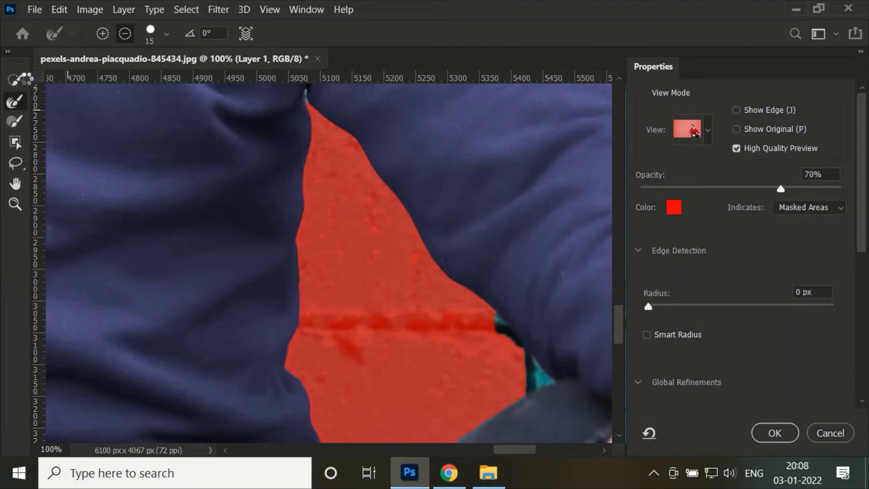
{"action": "left_click", "coordinate": [15, 80]}
{"action": "key", "text": "alt"}
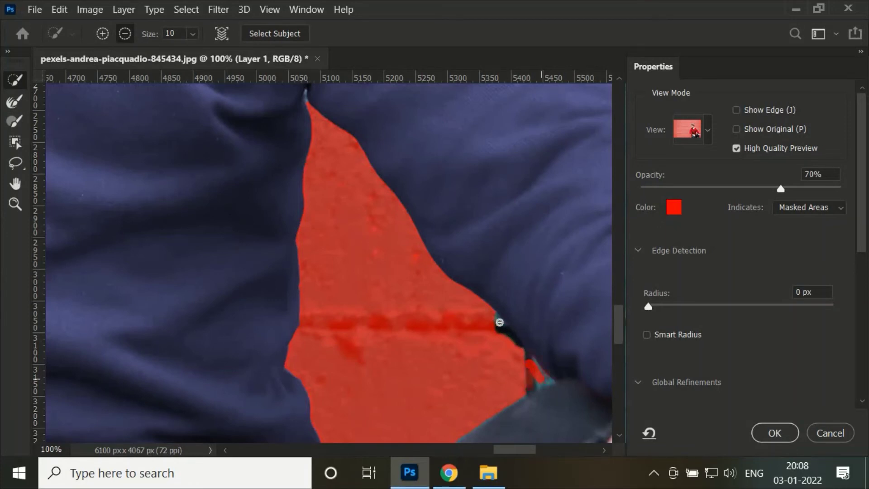
{"action": "left_click_drag", "start_coordinate": [549, 383], "coordinate": [566, 383]}
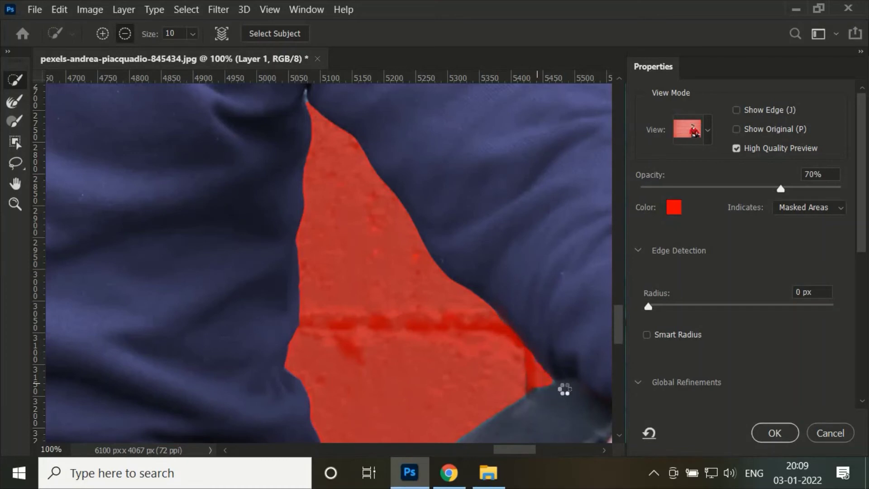
Feather the selection edge by 2 px and apply the refined selection.
{"action": "key", "text": "ctrl+0"}
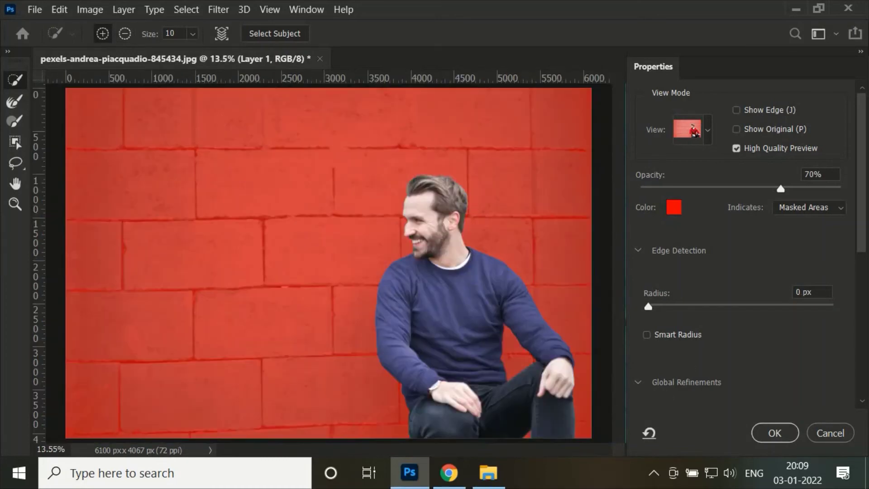
{"action": "scroll", "coordinate": [681, 325], "scroll_direction": "down", "scroll_amount": 3}
{"action": "scroll", "coordinate": [664, 361], "scroll_direction": "down", "scroll_amount": 1}
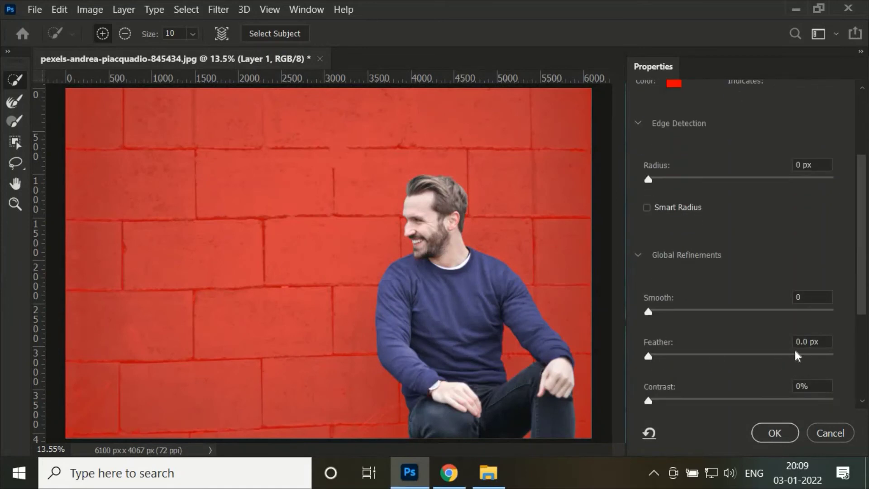
{"action": "left_click_drag", "start_coordinate": [653, 355], "coordinate": [669, 357]}
{"action": "left_click", "coordinate": [783, 436]}
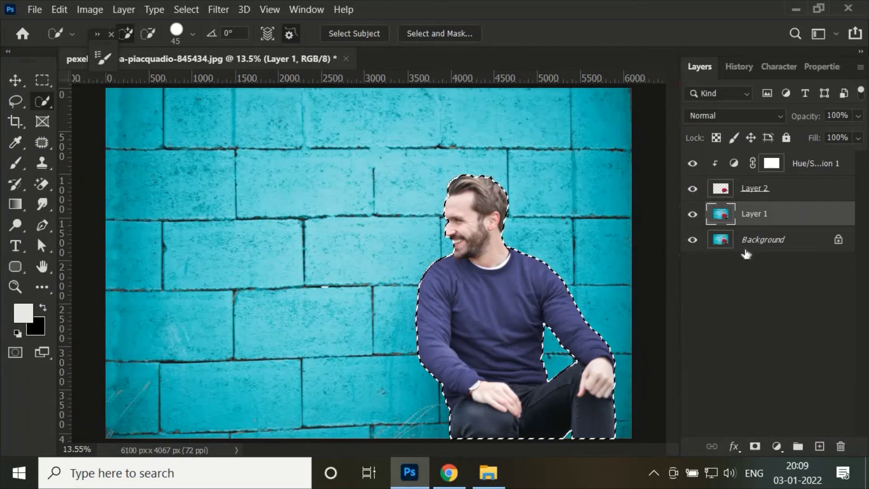
Copy the man above the Hue/Saturation layer, flip it horizontally, move it left, and add empty Layer 4.
{"action": "key", "text": "ctrl+j"}
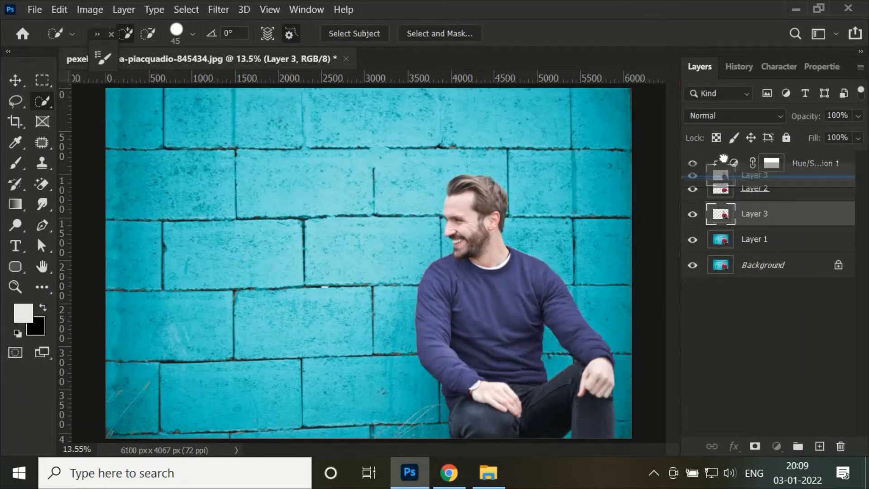
{"action": "left_click_drag", "start_coordinate": [726, 222], "coordinate": [725, 160]}
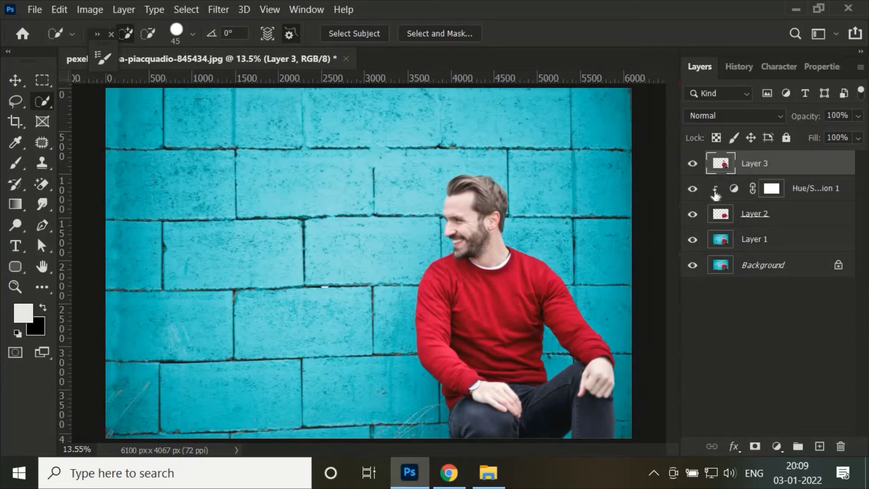
{"action": "key", "text": "ctrl+t"}
{"action": "right_click", "coordinate": [511, 169]}
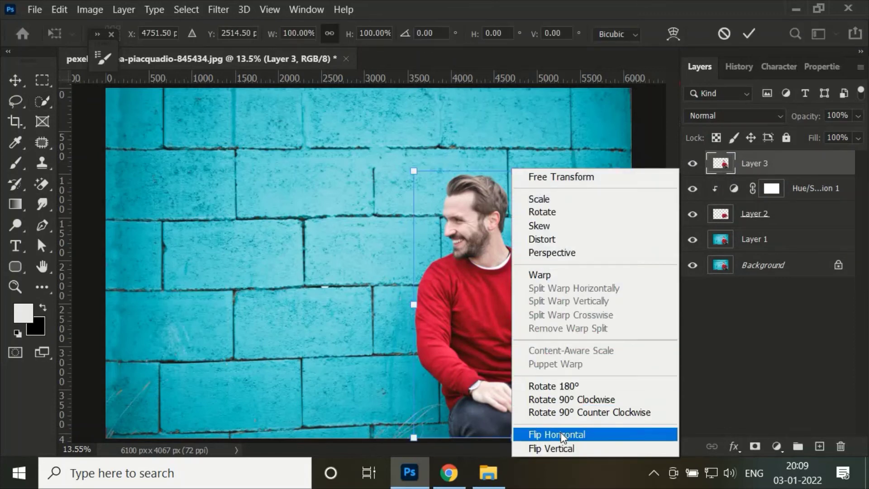
{"action": "left_click", "coordinate": [563, 380]}
{"action": "mouse_move", "coordinate": [511, 319]}
{"action": "left_mouse_down"}
{"action": "mouse_move", "coordinate": [304, 313]}
{"action": "mouse_move", "coordinate": [280, 323]}
{"action": "left_mouse_up"}
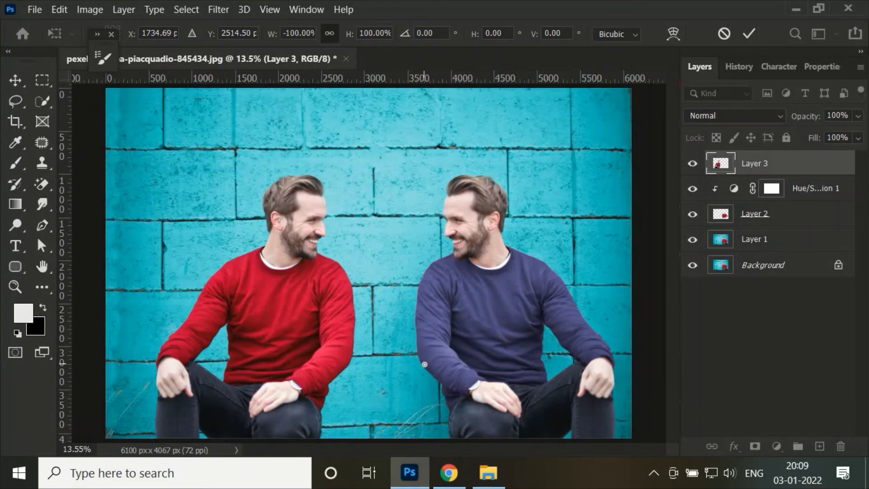
{"action": "key", "text": "w"}
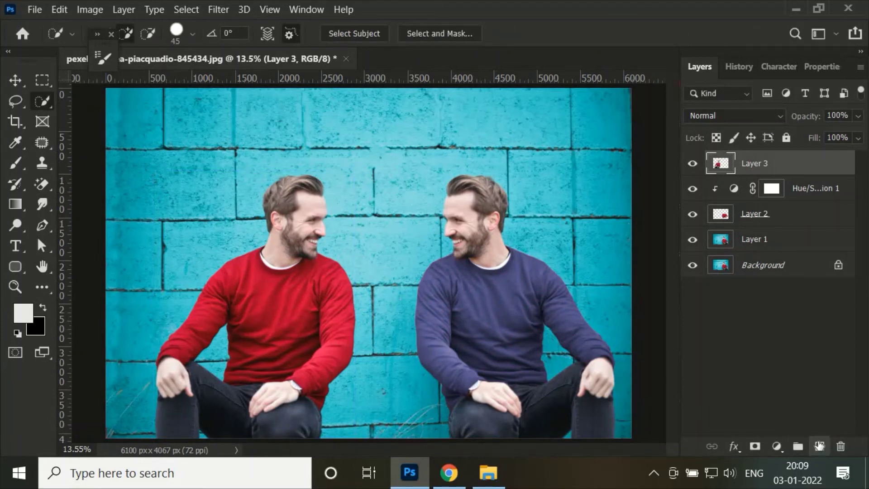
{"action": "left_click", "coordinate": [821, 446]}
Set a black brush to 5% opacity and paint faint shadows on the wall.
{"action": "key", "text": "b"}
{"action": "key", "text": "d"}
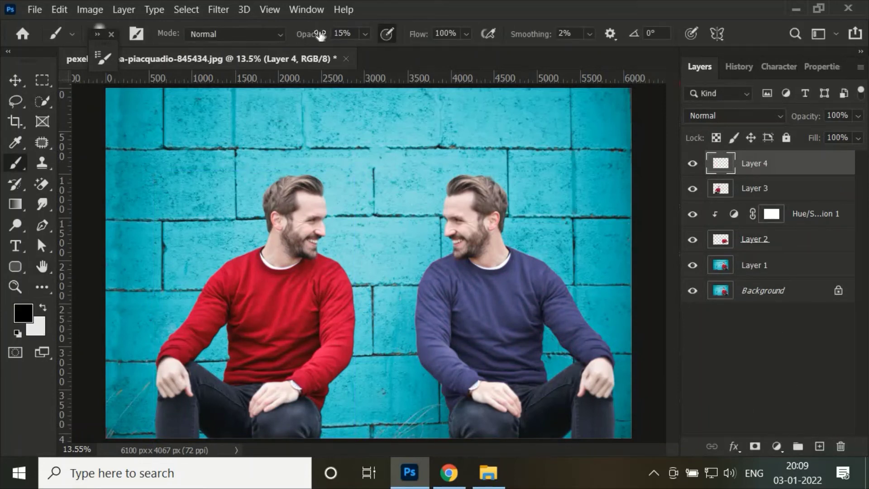
{"action": "key", "text": "1"}
{"action": "key", "text": "1"}
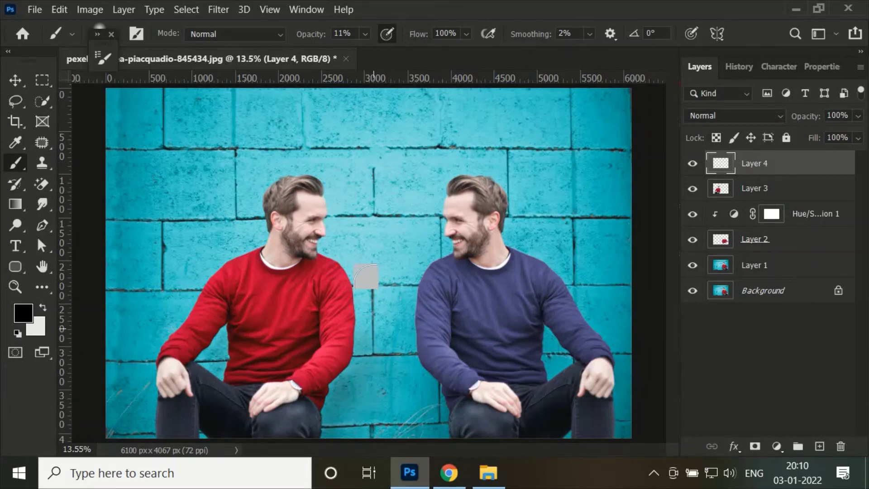
{"action": "key", "text": "ctrl+z"}
{"action": "left_click_drag", "start_coordinate": [313, 36], "coordinate": [305, 37]}
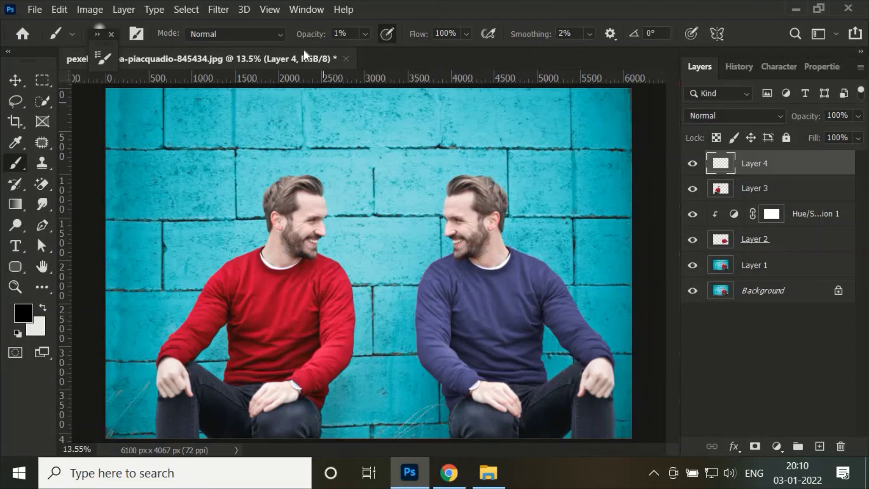
{"action": "left_click_drag", "start_coordinate": [310, 37], "coordinate": [312, 36]}
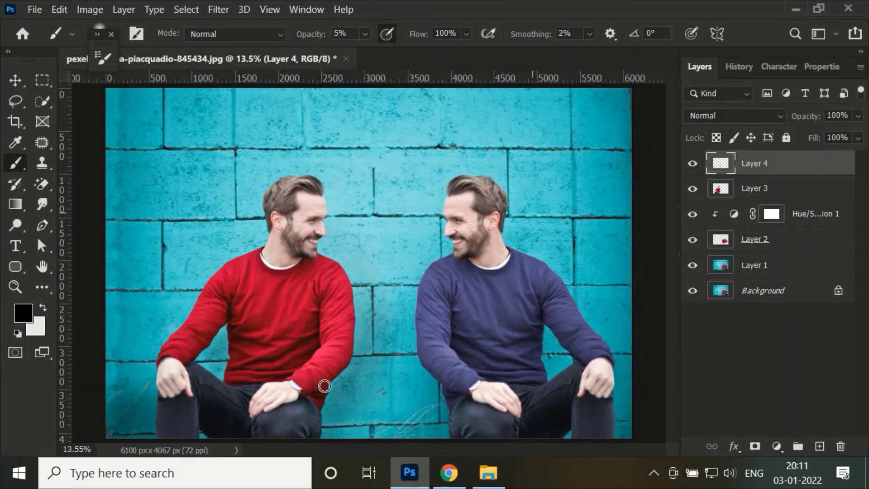
Add a layer mask to the shadow layer, swap the colours, and retarget the layer's pixels.
{"action": "left_click", "coordinate": [756, 446]}
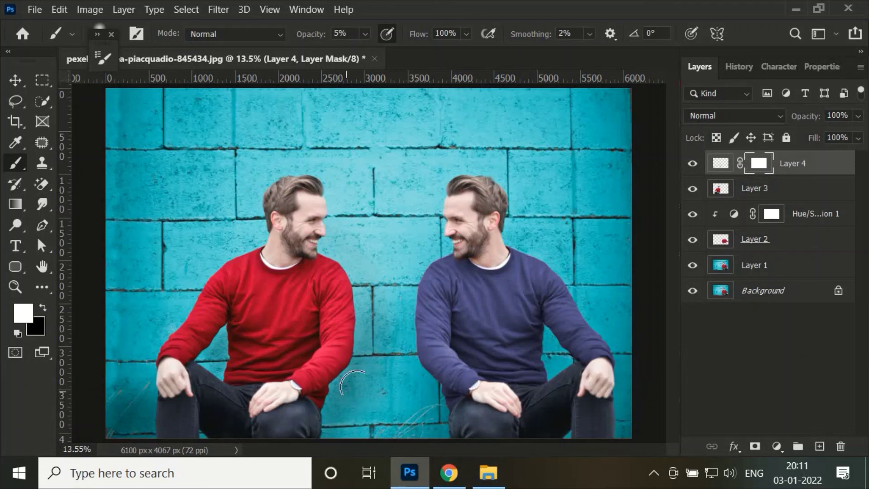
{"action": "key", "text": "x"}
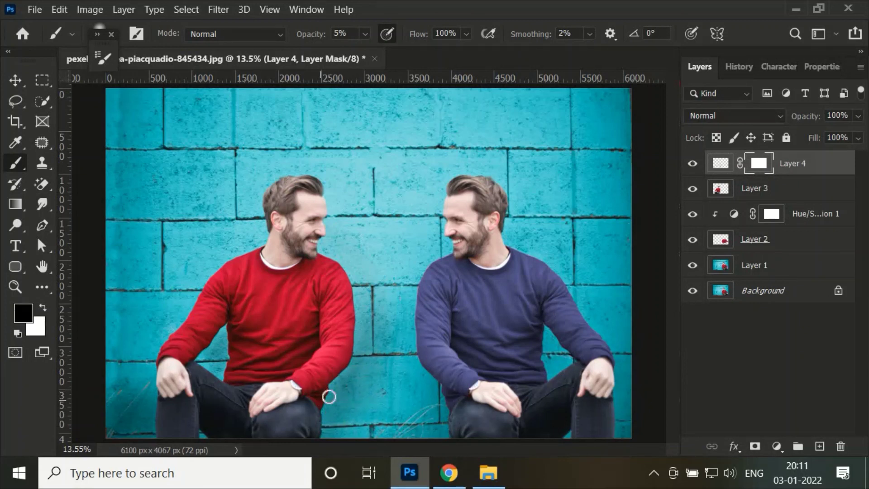
{"action": "key", "text": "ctrl+2"}
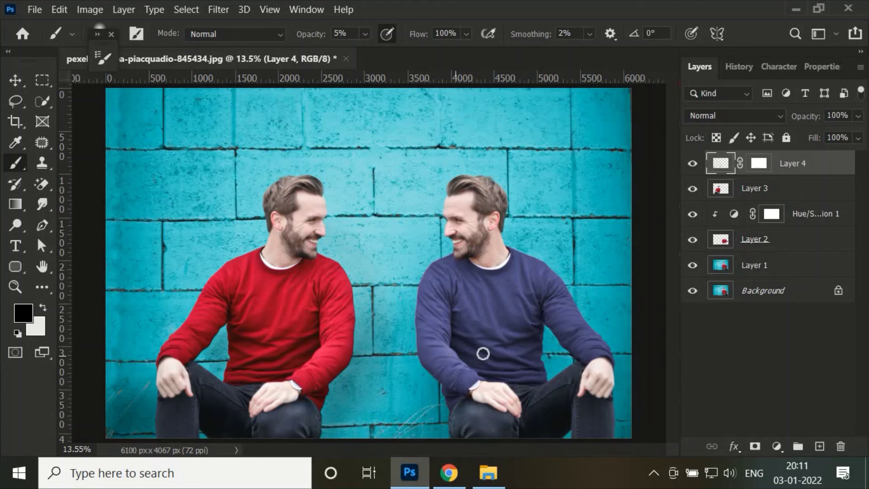
{"action": "key", "text": "v"}
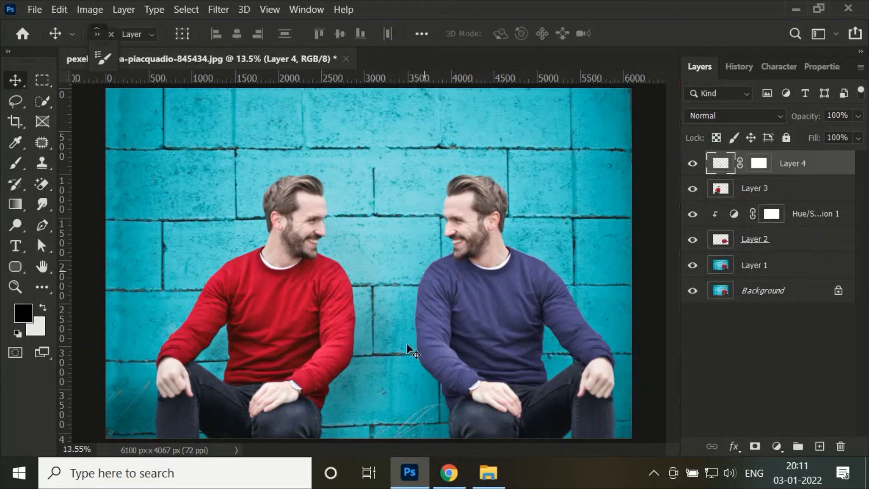